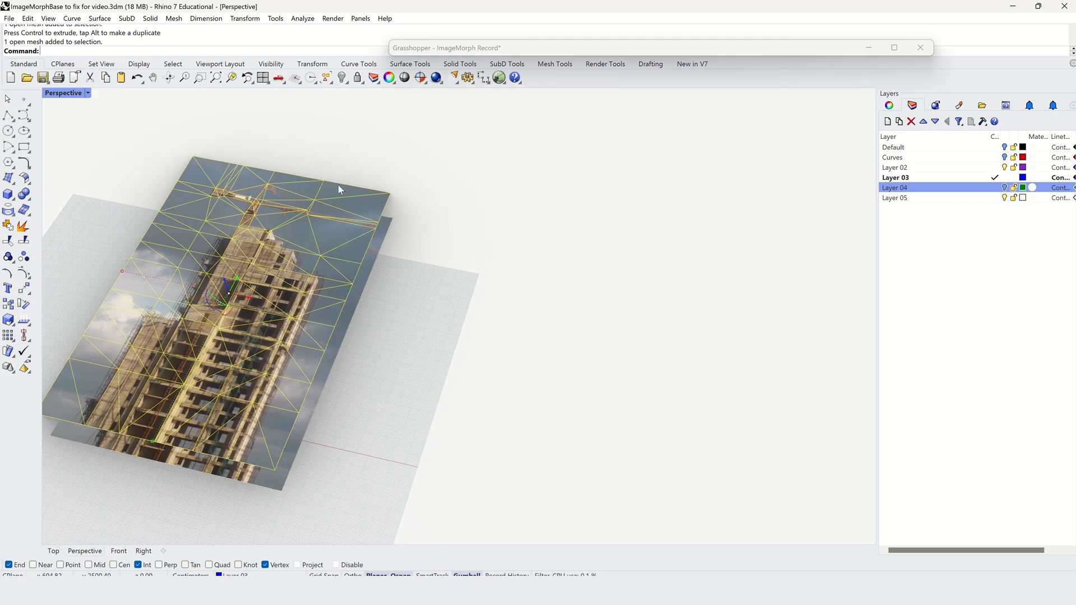
- Turn on the selected mesh's control points and reposition individual points vertically along the tower facade in the Top view
click(25, 289)
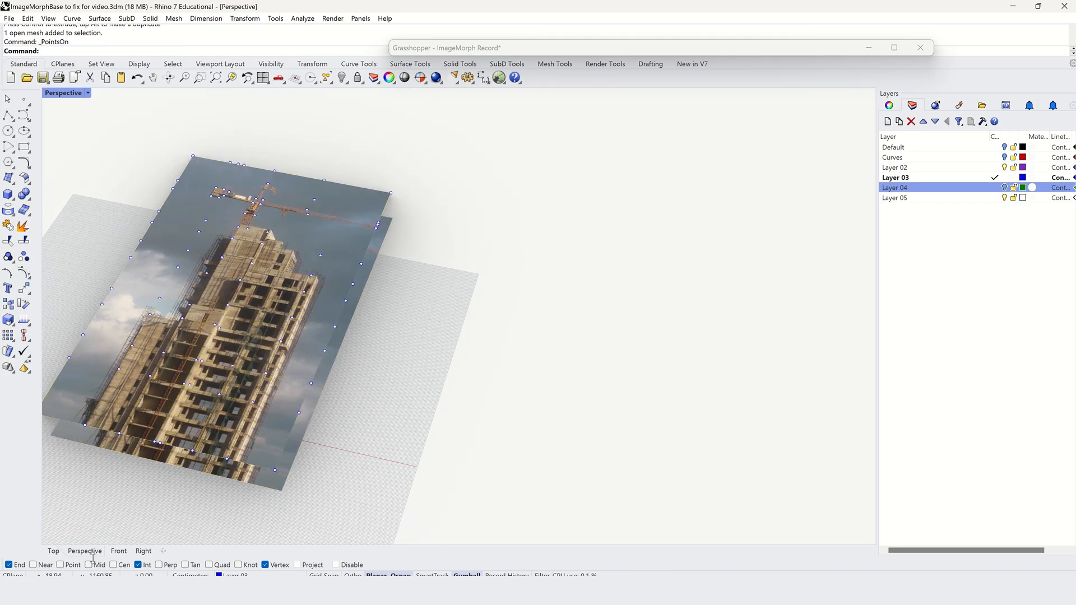
click(53, 551)
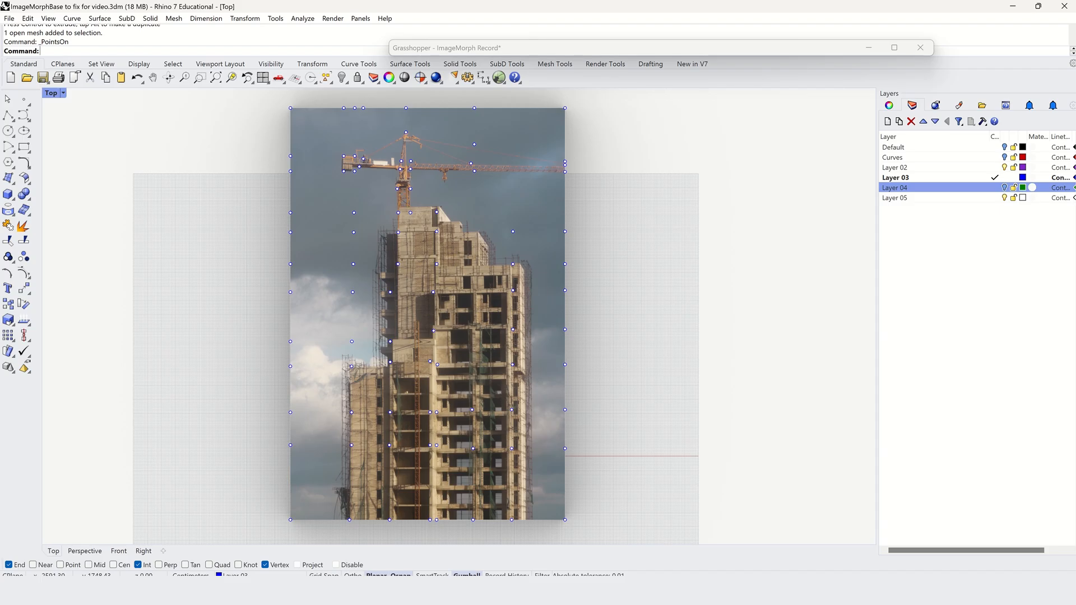
drag(434, 292, 433, 277)
click(434, 331)
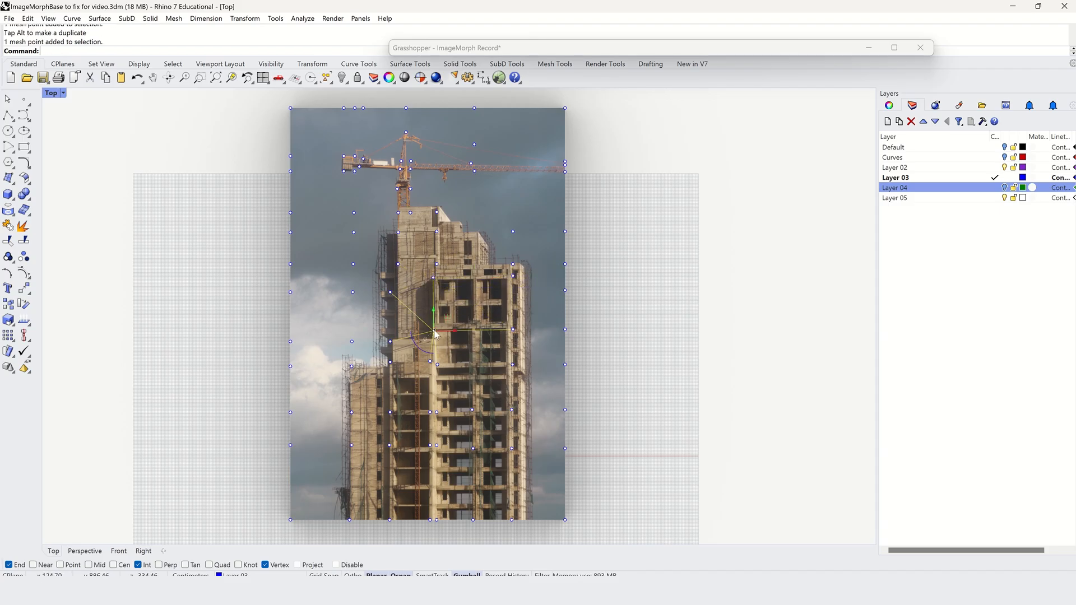
drag(435, 334, 513, 350)
click(514, 350)
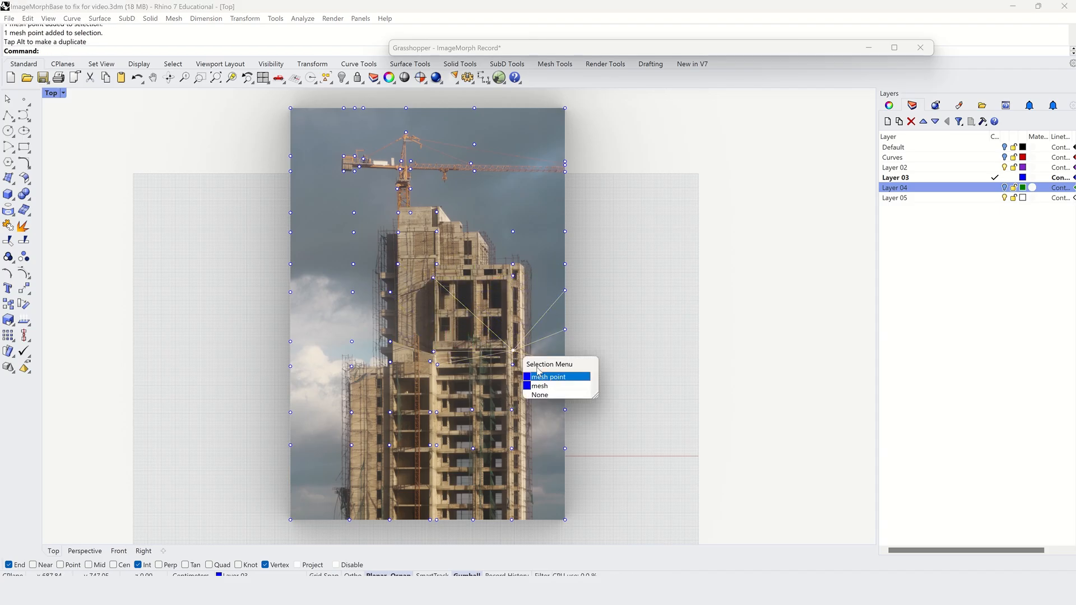
- Move the control points along the right edge of the upper tower block outward, then hide the points and return to Perspective
click(539, 376)
shift+click(513, 275)
mouse_move(534, 313)
mouse_down()
mouse_move(553, 313)
mouse_move(548, 297)
mouse_up()
key(ctrl+z)
shift+click(512, 264)
click(614, 274)
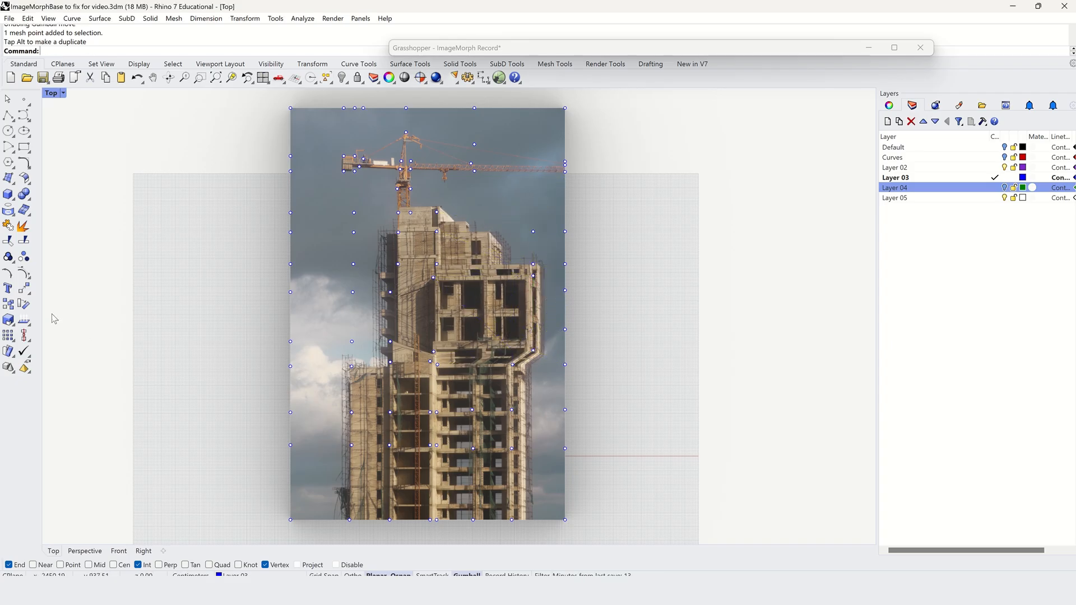
click(22, 273)
click(78, 552)
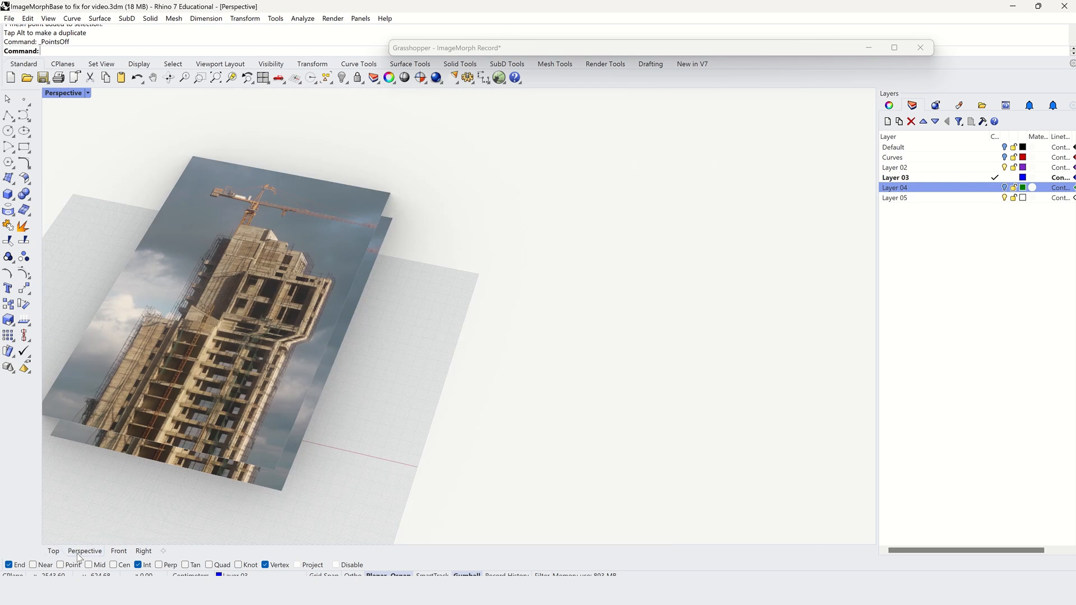
- Stack further mesh copies above the edited one, placing a copy of the undistorted bottom mesh at the top
click(230, 257)
drag(224, 278, 49, 289)
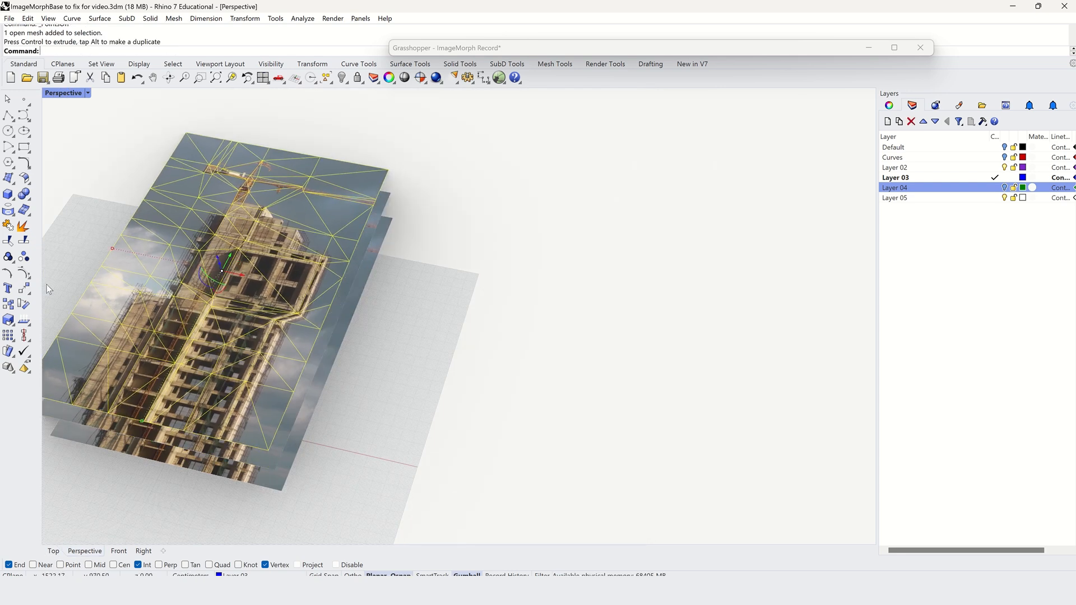
click(23, 273)
click(54, 551)
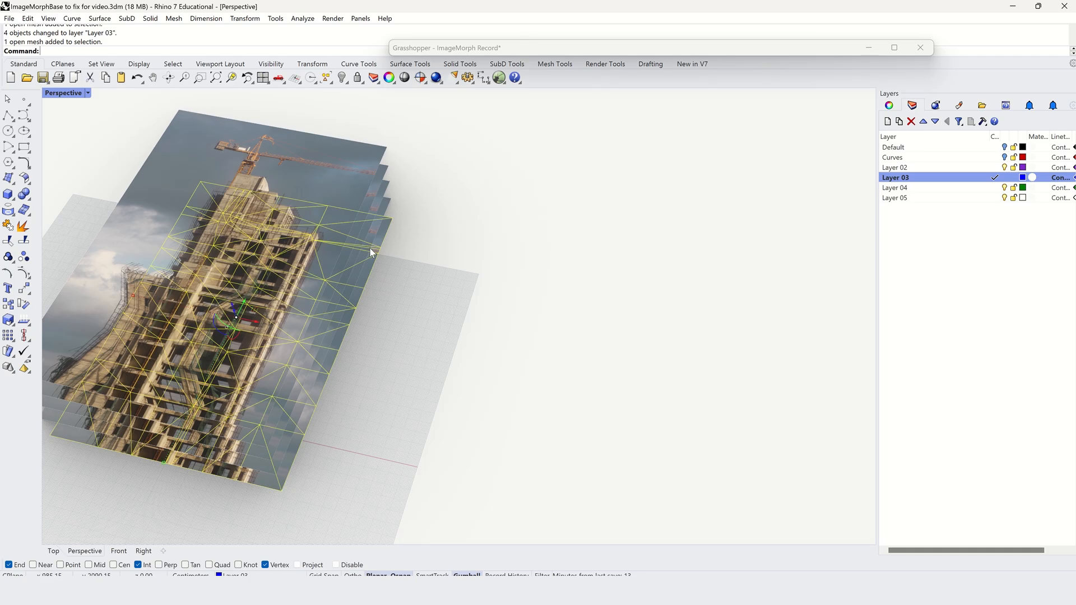
drag(232, 307, 208, 225)
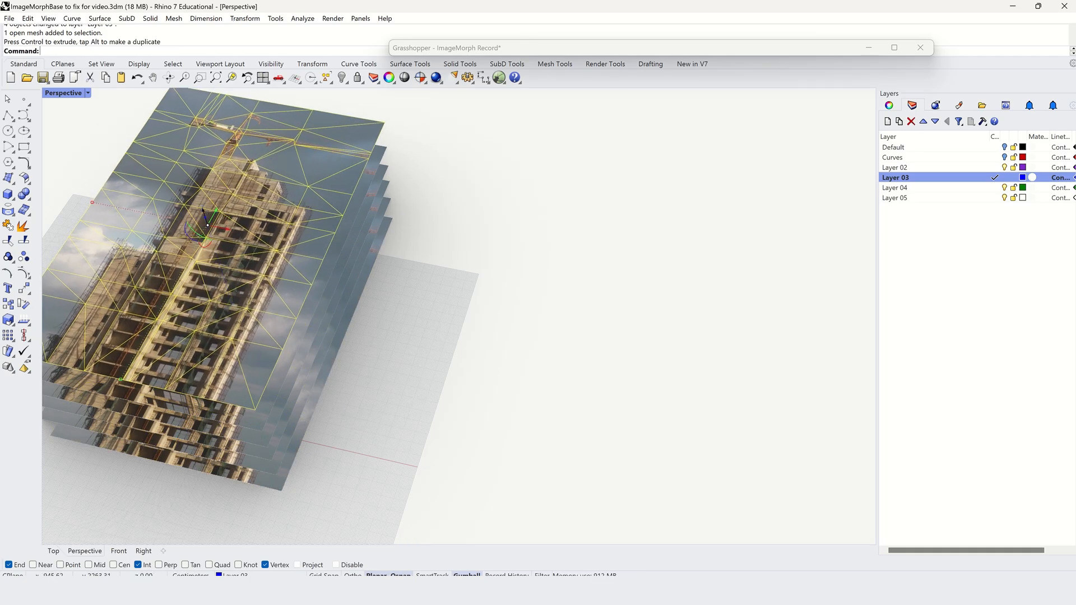
click(77, 110)
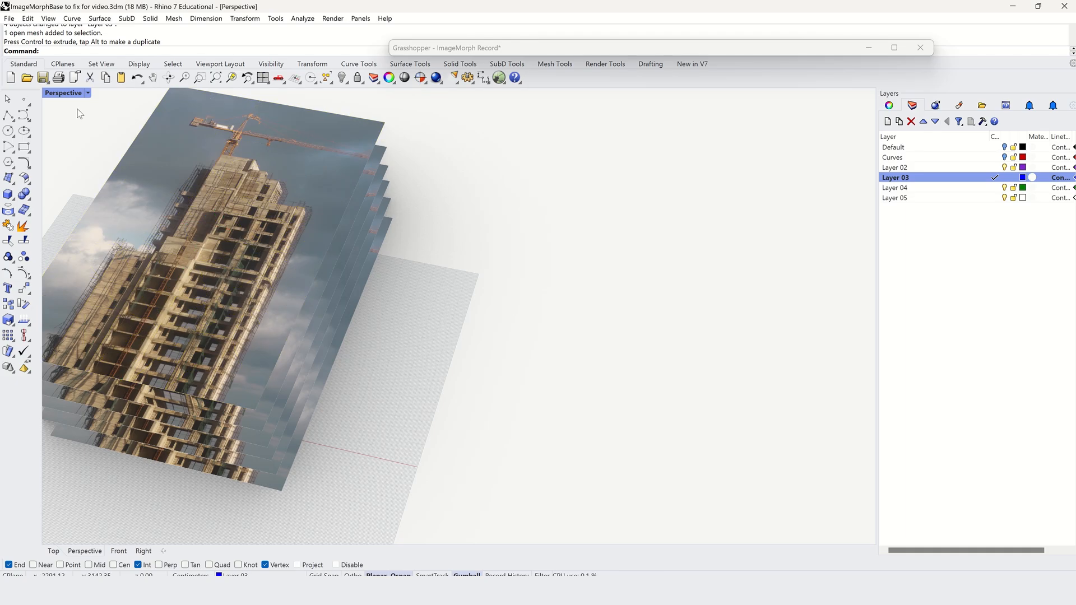
- Show the four-view layout and create a small clipping plane beside the image stack in the Top view
double_click(64, 93)
text(ClippingPlane)
key(Return)
click(375, 199)
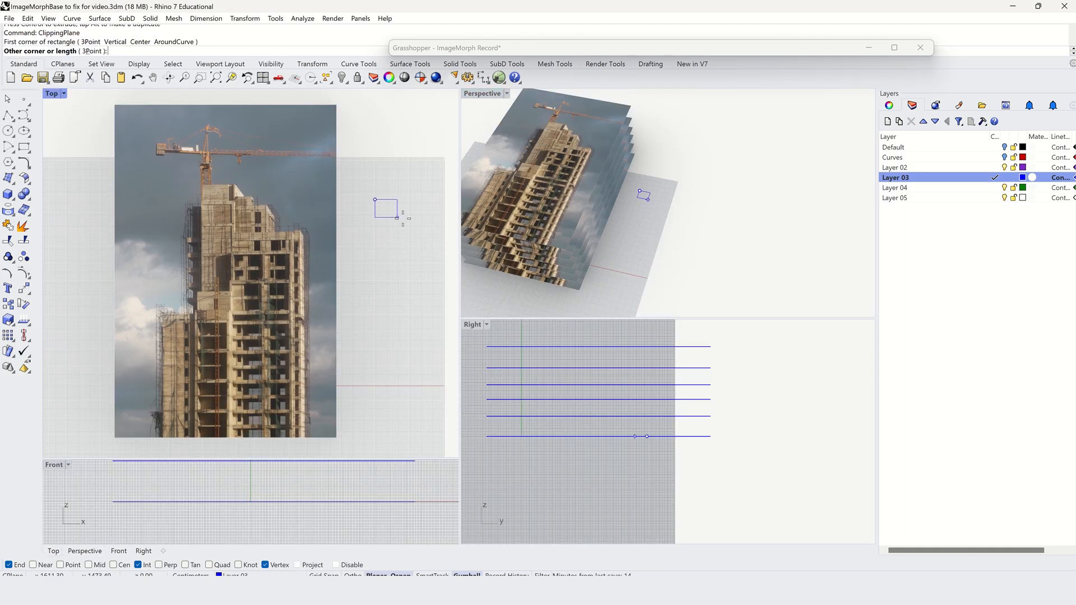
click(405, 228)
- Offset a copy of the clipping plane vertically in the Right view and rotate it 180 degrees
drag(637, 418, 637, 429)
key(ctrl+z)
click(620, 465)
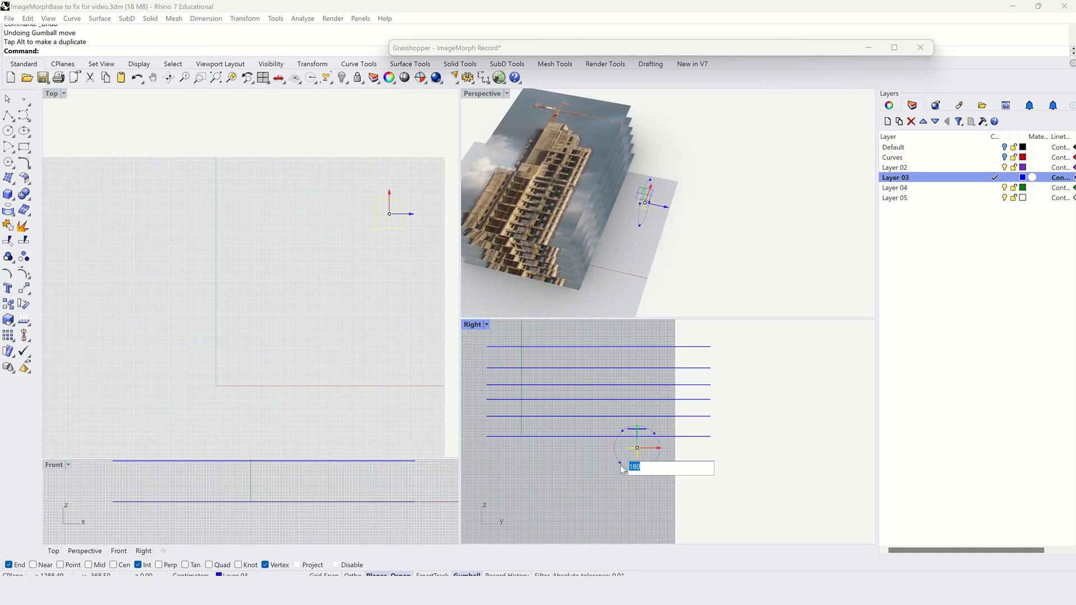
text(180)
key(Return)
- Move both clipping planes up together to straddle the top mesh in the Right view
click(610, 477)
click(642, 448)
shift+click(641, 430)
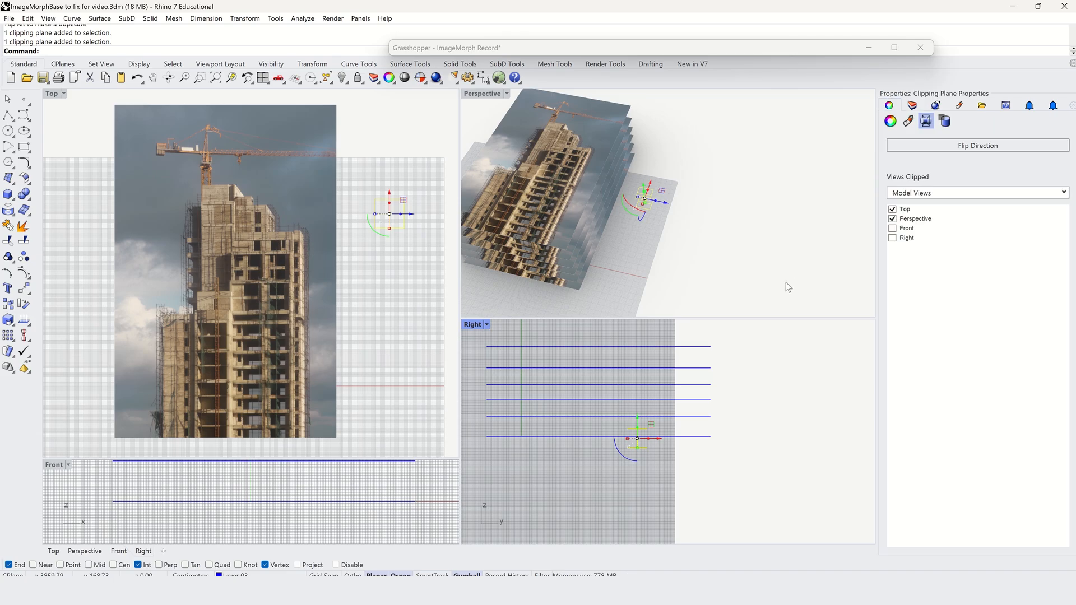
drag(638, 415, 647, 350)
key(Escape)
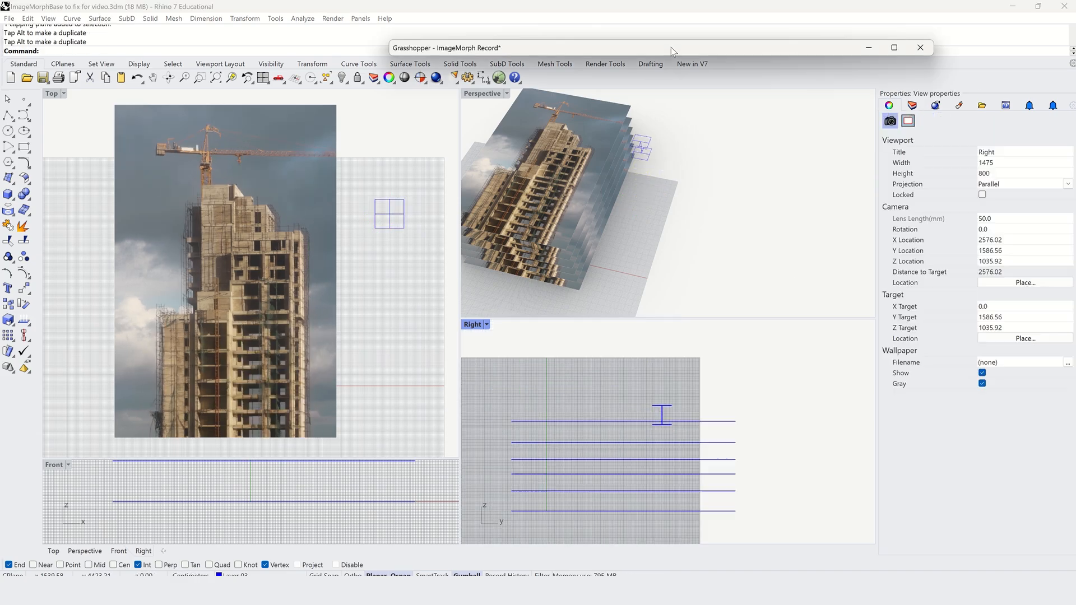
- Switch to Grasshopper, turn on the shaded preview, and disable the preview of the existing components
click(672, 49)
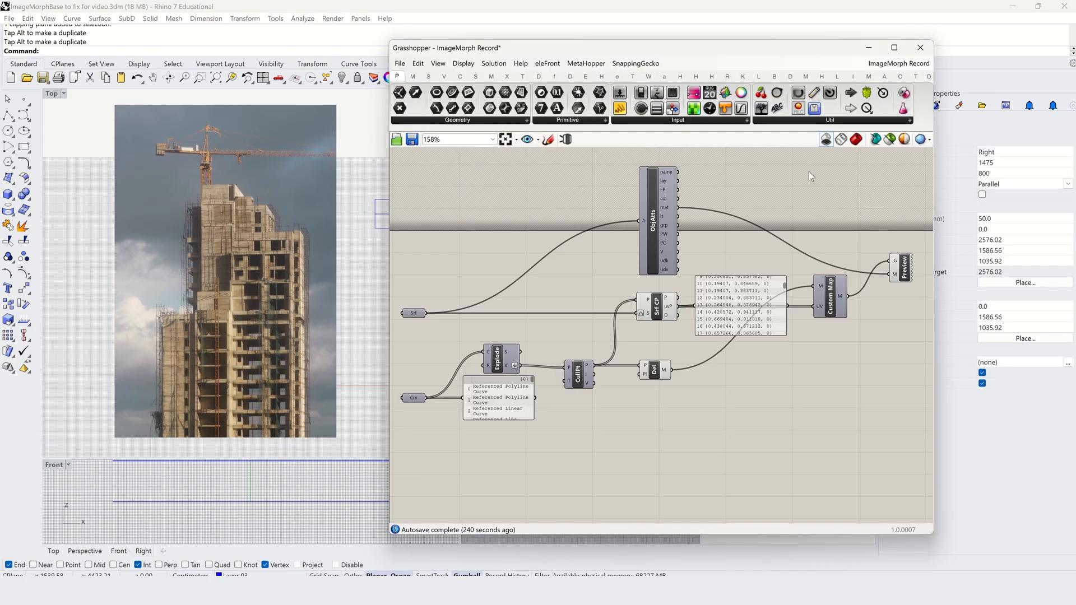
click(856, 140)
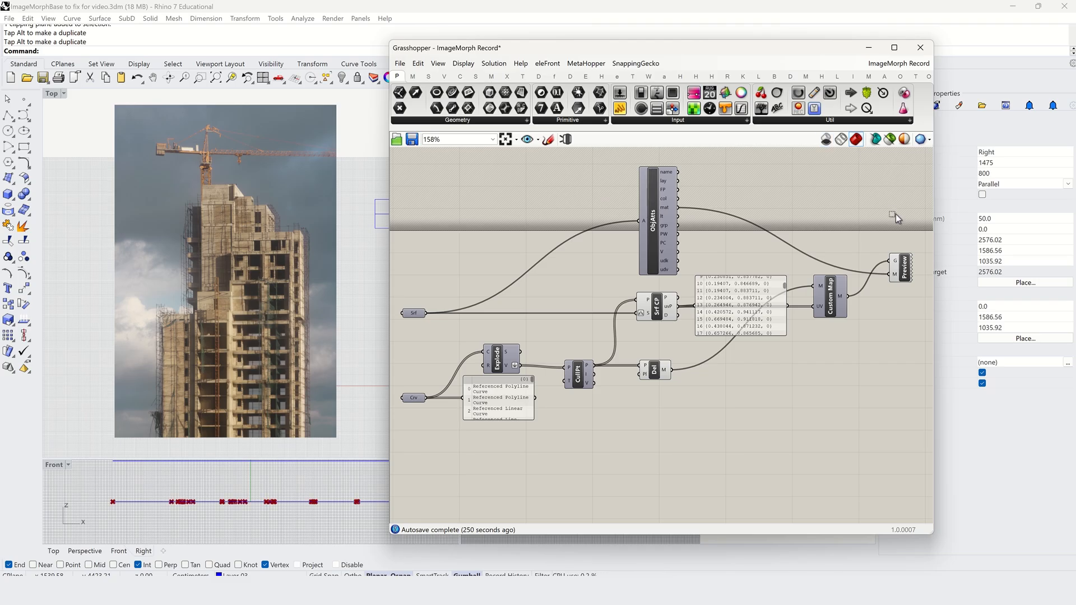
drag(905, 196, 654, 407)
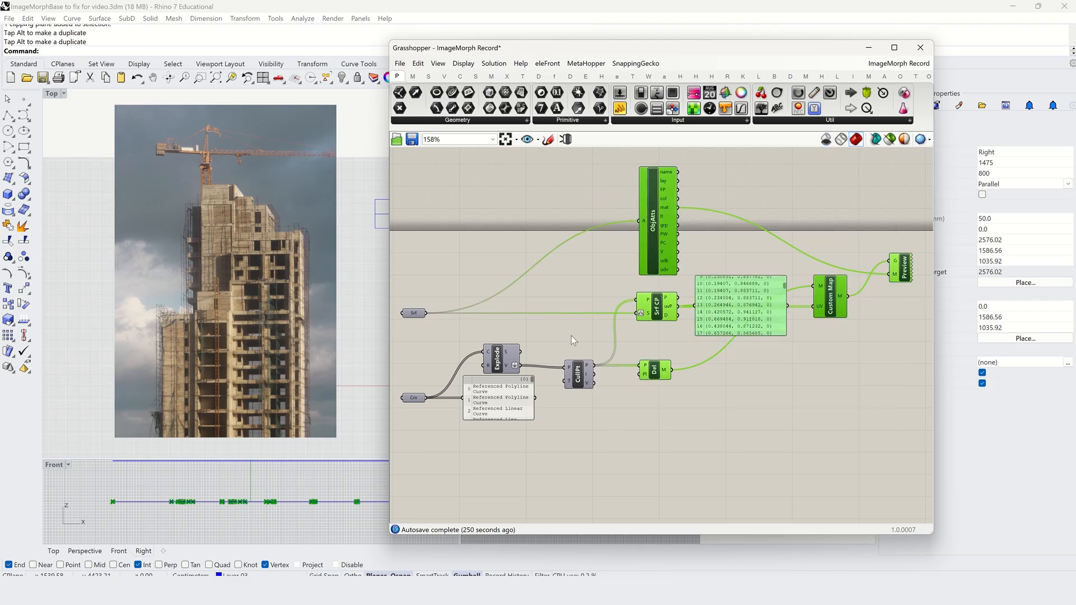
right_click(519, 234)
click(532, 251)
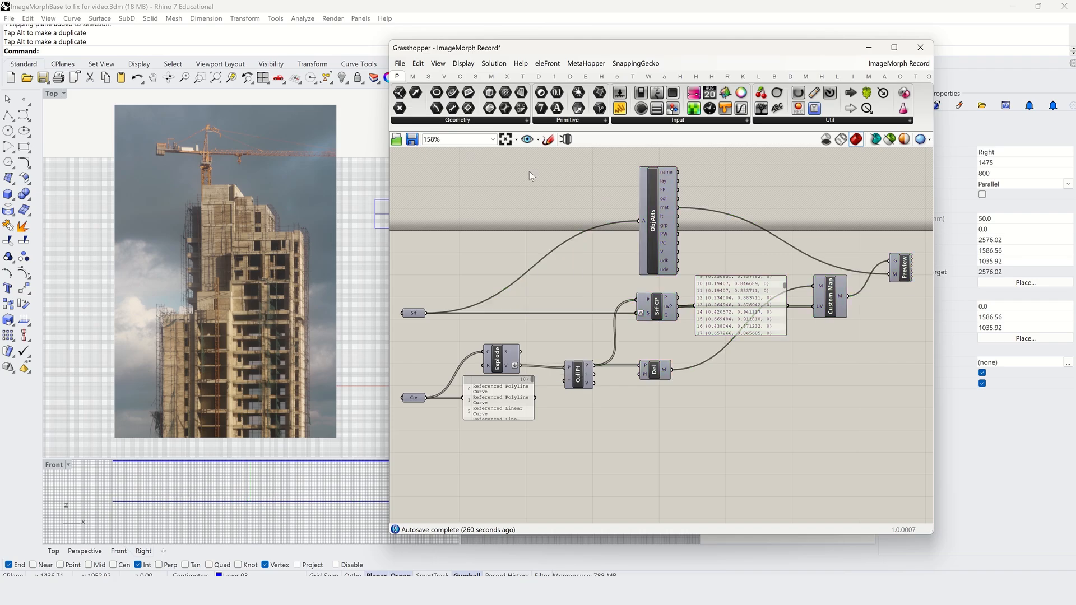
- Add a Mesh parameter below the existing definition and reference the six stacked meshes in order from bottom to top
click(490, 121)
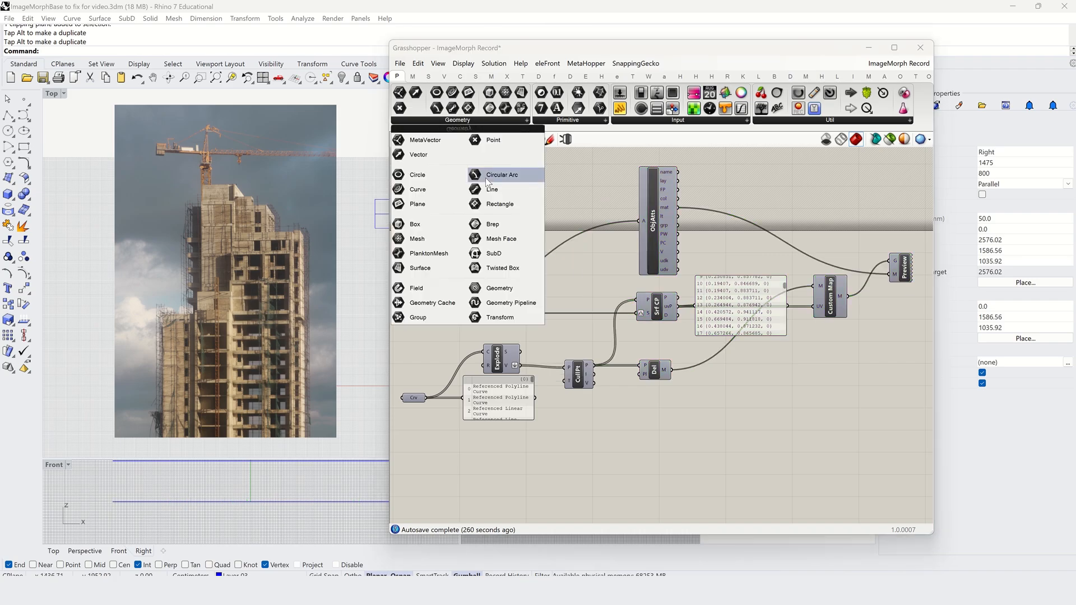
drag(439, 245, 418, 495)
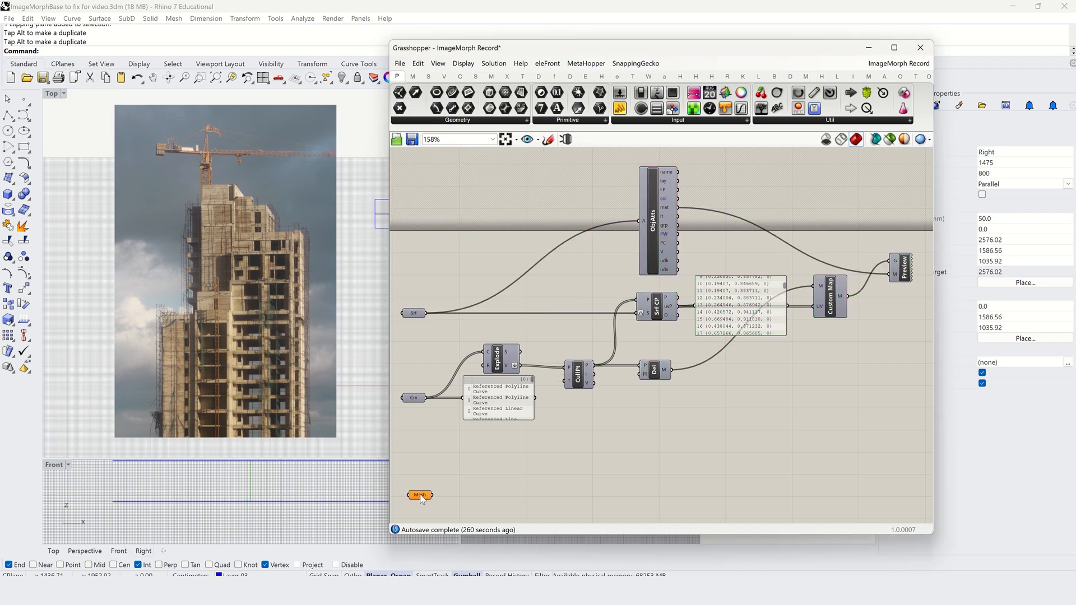
right_click(419, 496)
click(462, 516)
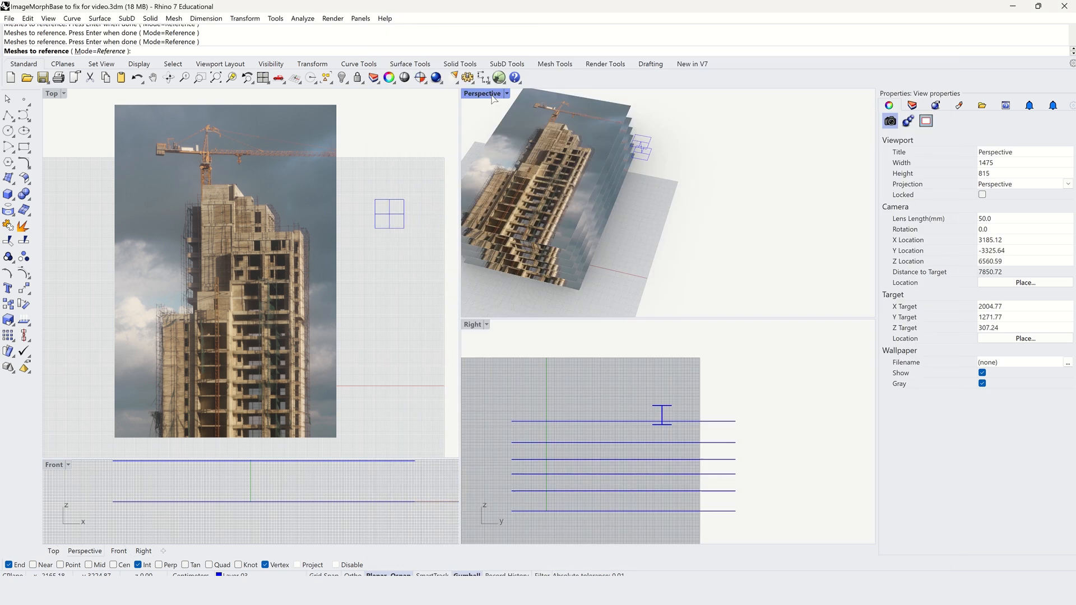
double_click(487, 93)
click(388, 213)
click(387, 195)
click(386, 179)
click(386, 164)
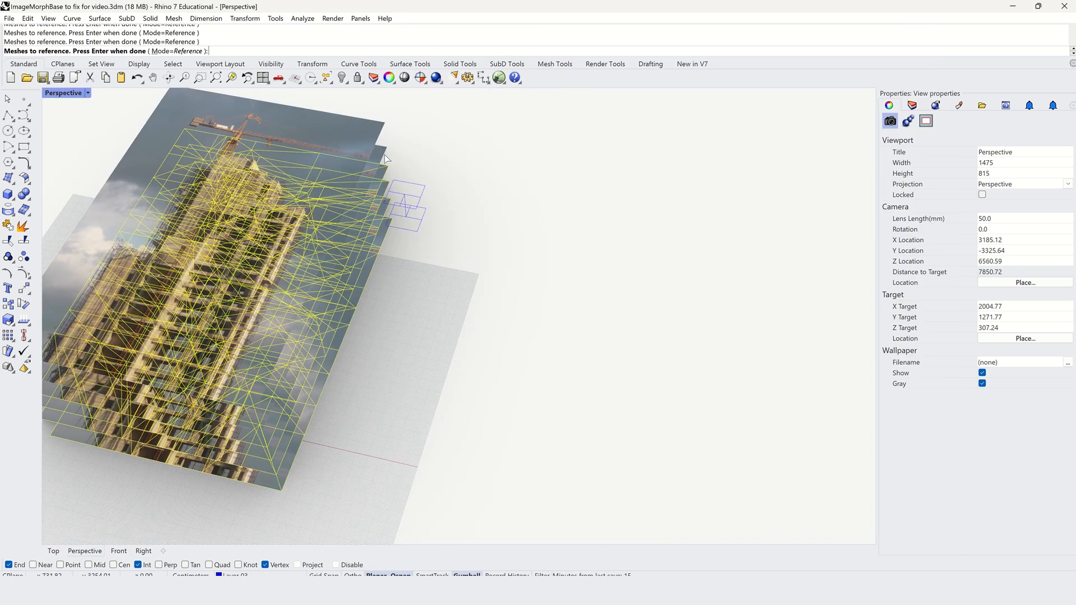
click(384, 151)
click(380, 130)
key(Return)
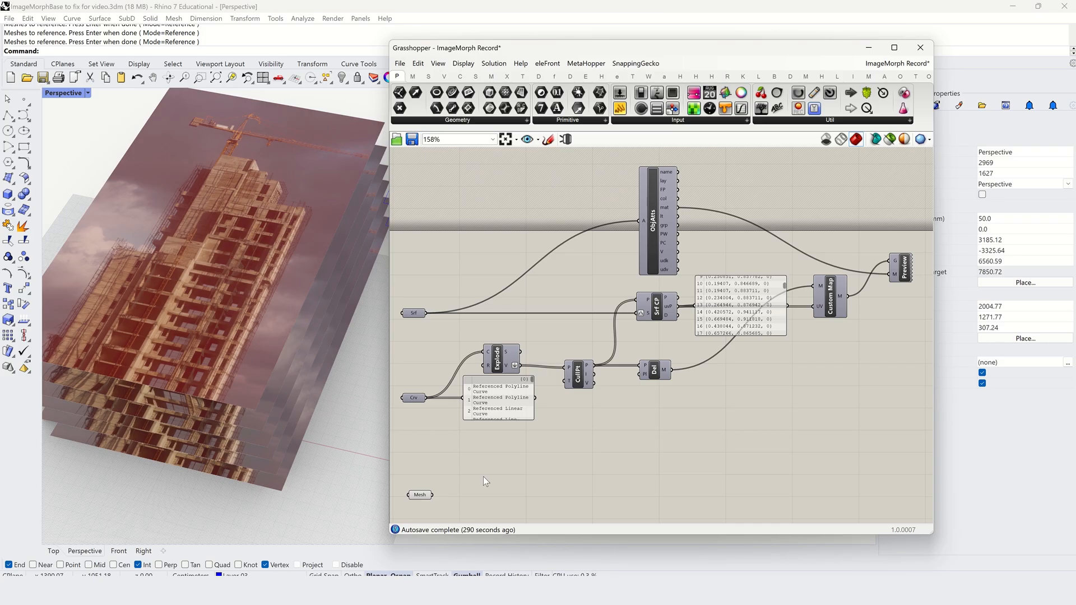
- Add a Deconstruct Mesh component, connect the Mesh parameter to it, and align the two
right_drag(283, 429, 255, 308)
scroll(236, 325, down, 2)
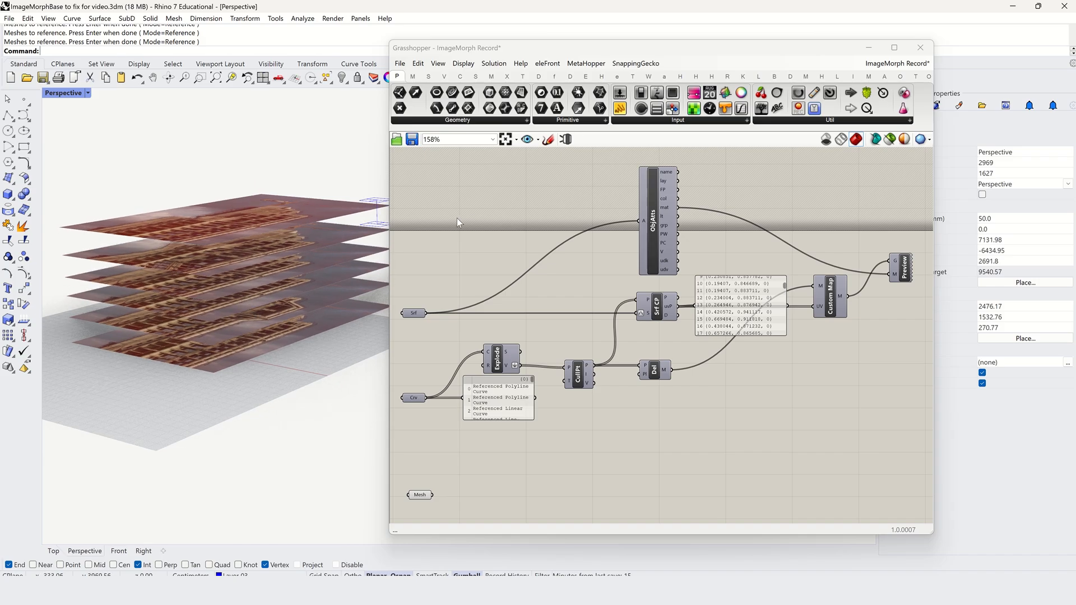
click(456, 218)
click(491, 76)
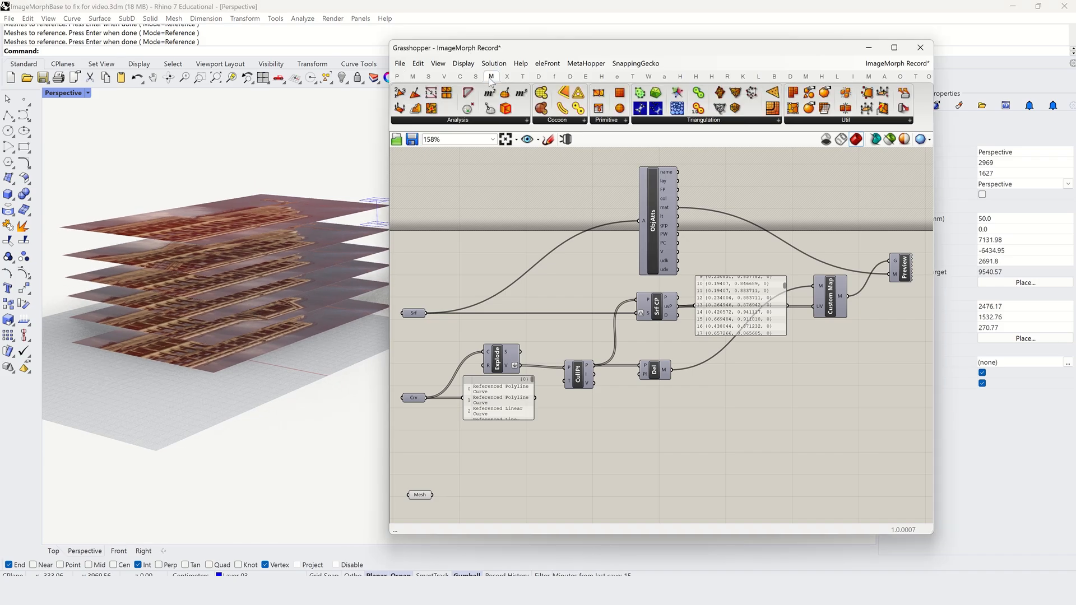
click(487, 121)
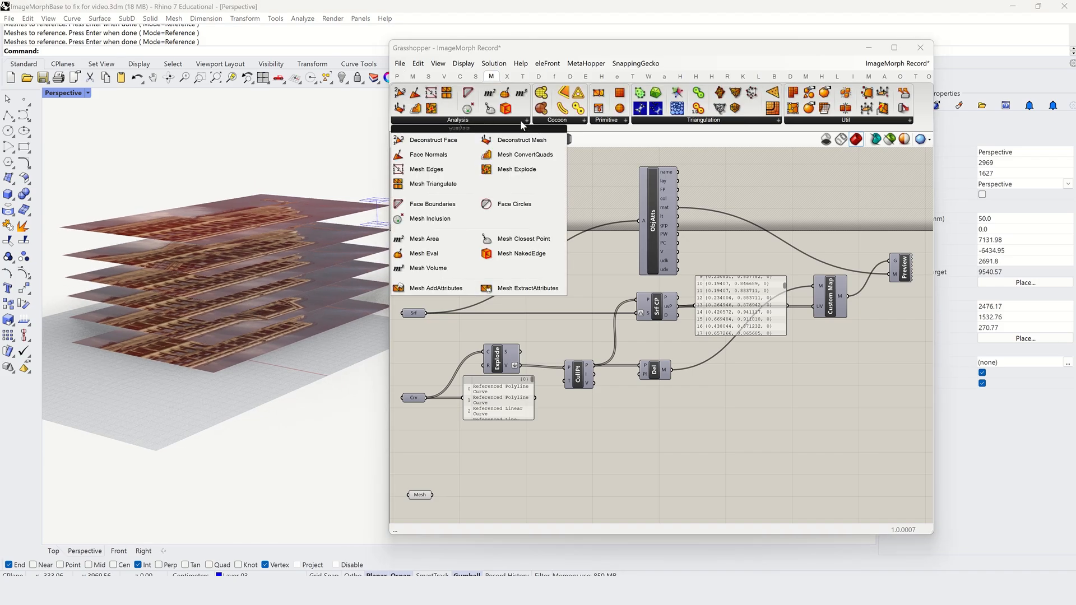
click(517, 142)
click(485, 496)
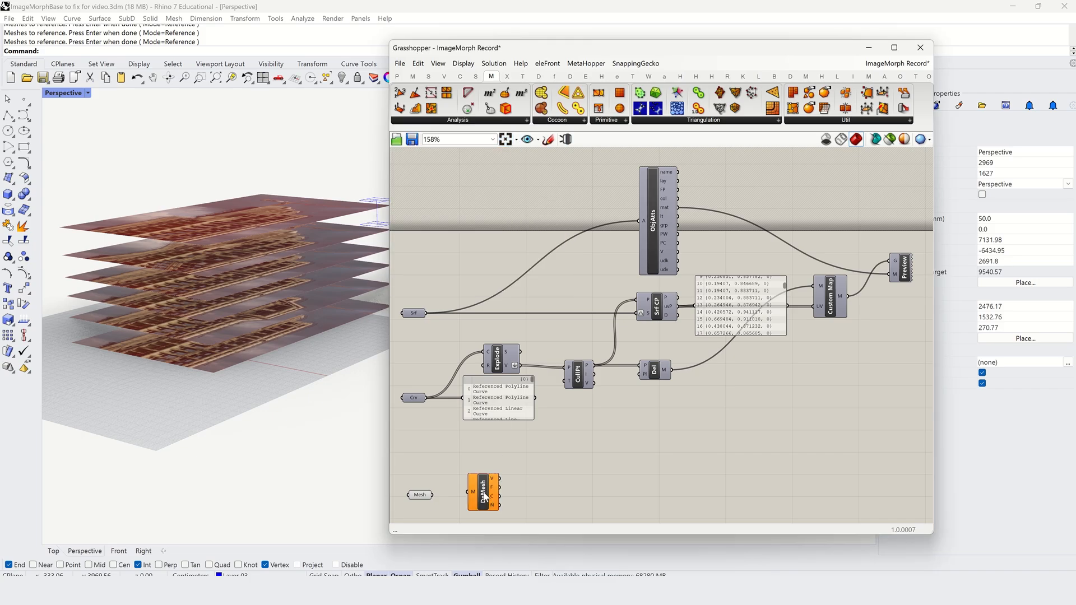
drag(432, 495, 468, 492)
click(483, 493)
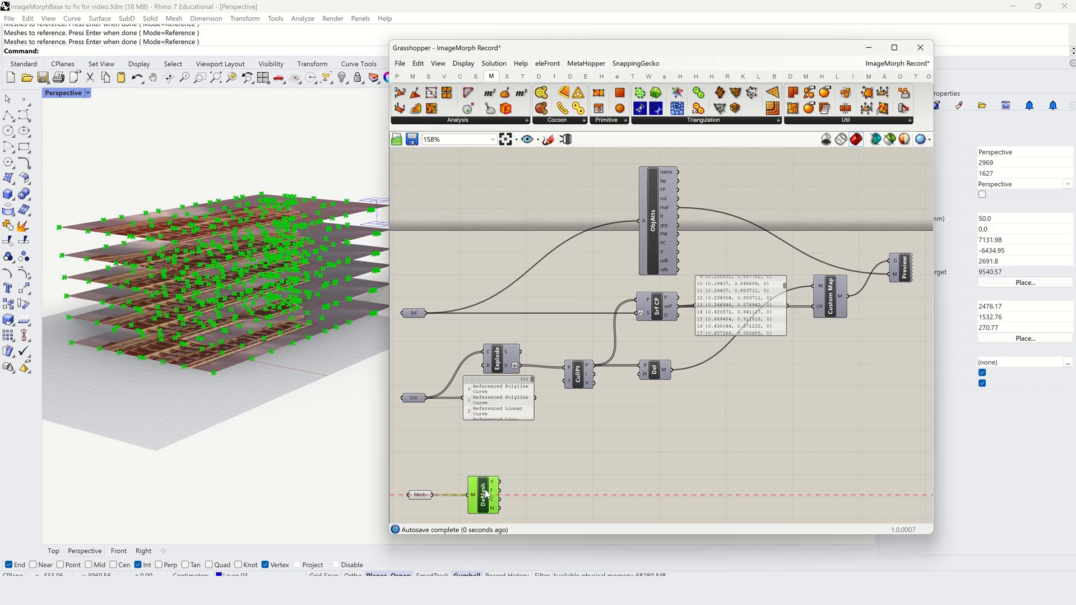
click(530, 471)
- Add a PolyLine component and connect the Deconstruct Mesh vertices output to its vertices input
click(460, 77)
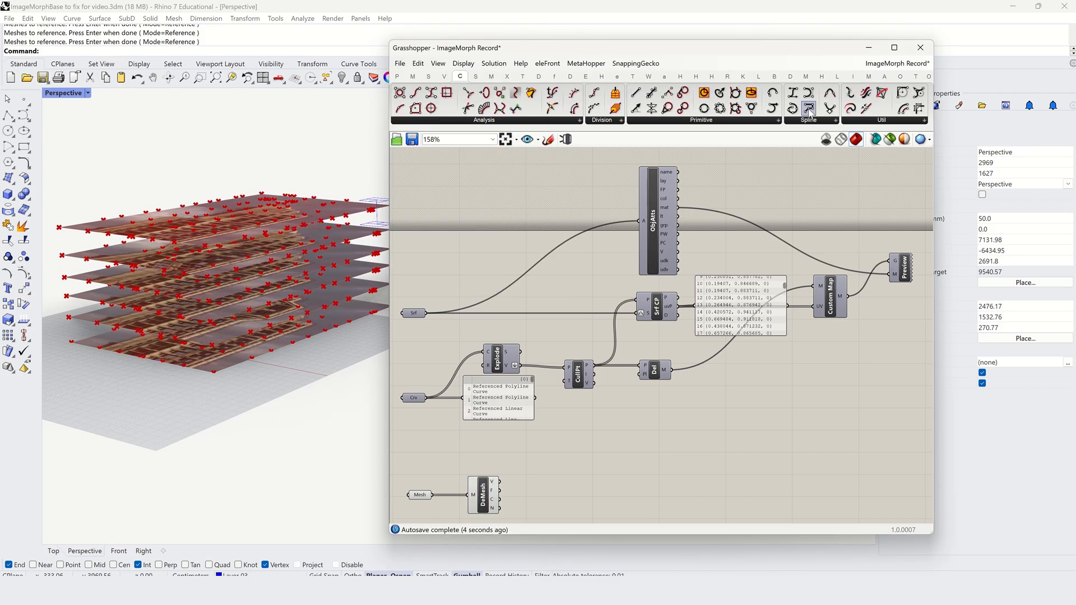
drag(808, 110, 614, 472)
click(614, 470)
drag(499, 482, 572, 494)
right_drag(253, 423, 268, 390)
scroll(223, 256, up, 3)
right_drag(223, 256, 229, 272)
click(566, 466)
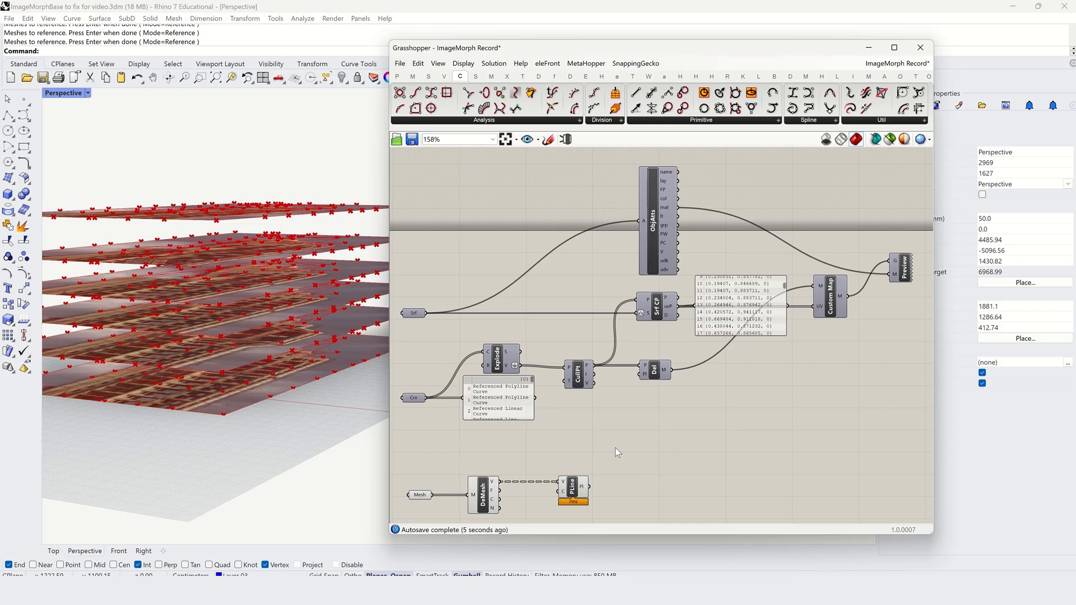
- Place a Param Viewer above Deconstruct Mesh and connect the vertices output to it to inspect the tree structure
click(397, 76)
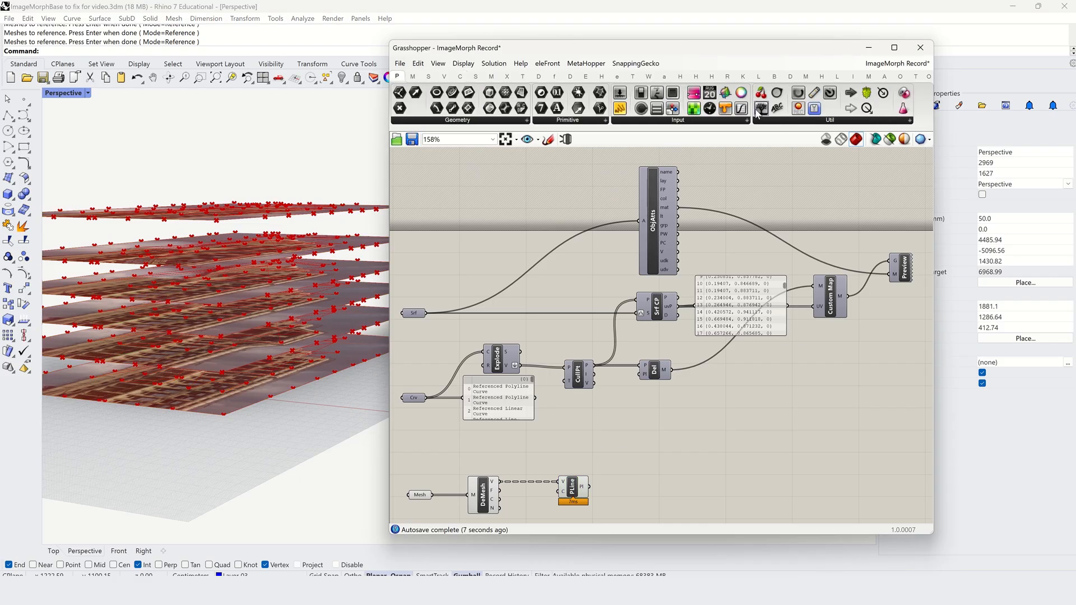
drag(761, 108, 566, 448)
scroll(566, 449, up, 2)
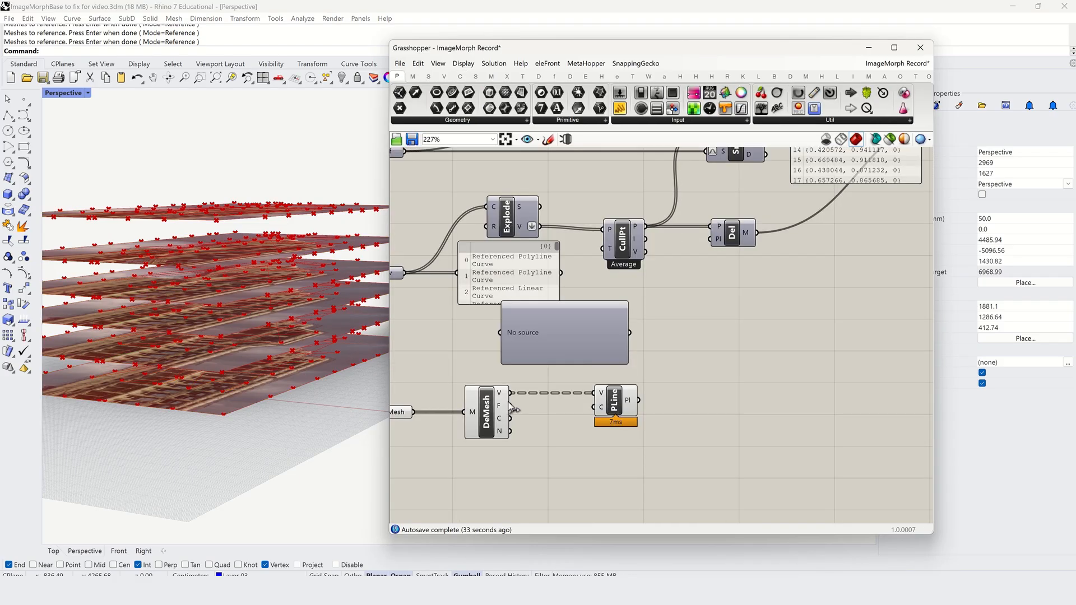
drag(510, 393, 500, 332)
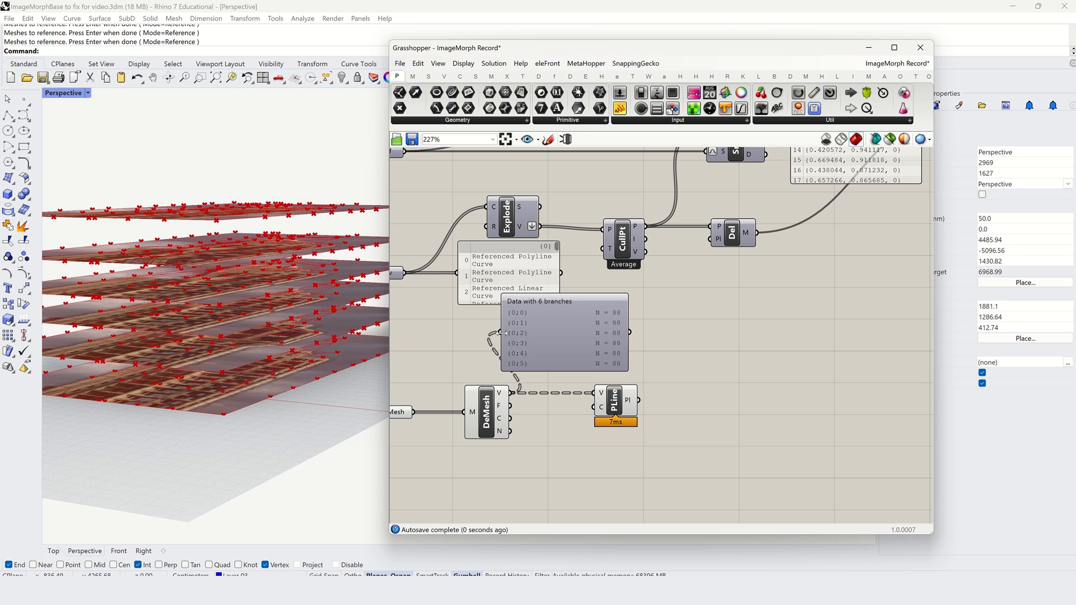
click(533, 341)
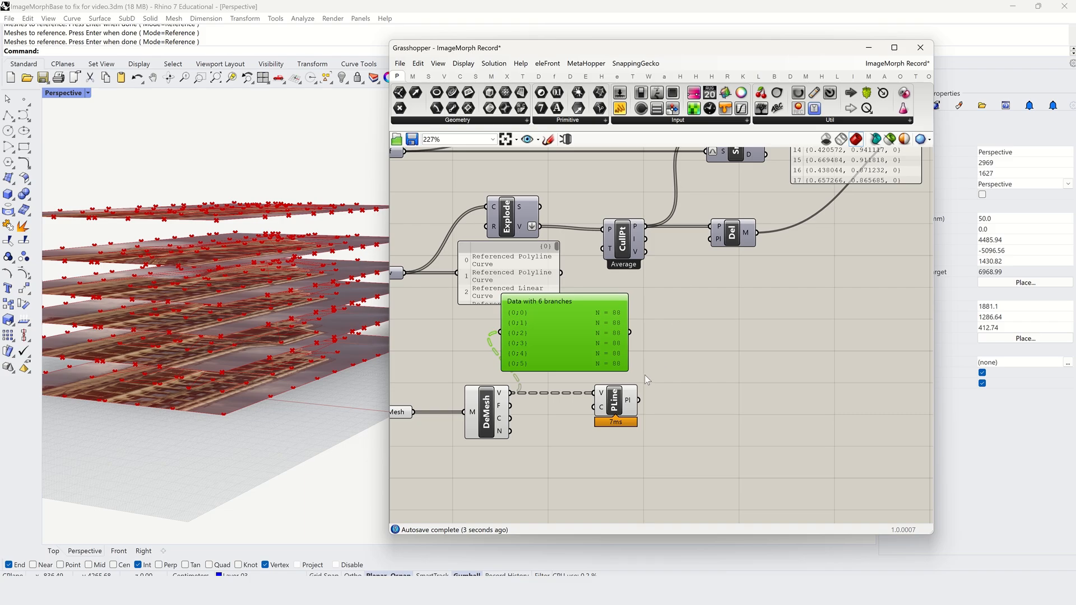
- Add a Flip Matrix component fed by the Deconstruct Mesh vertices and connect its output to a copy of the Param Viewer
click(428, 77)
click(860, 93)
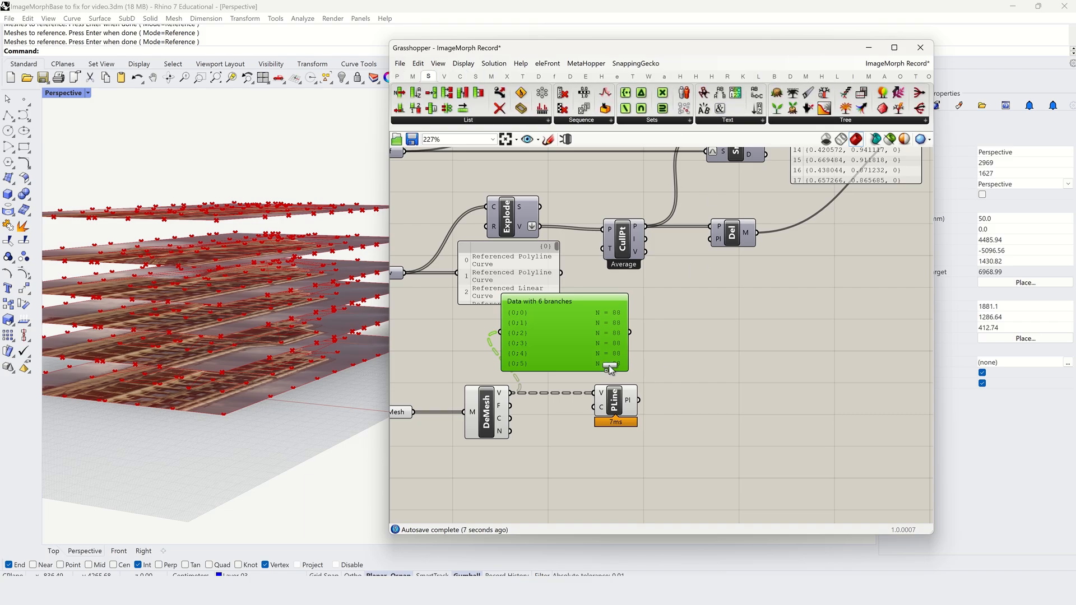
click(557, 424)
drag(508, 394, 538, 424)
alt+drag(568, 335, 718, 333)
drag(575, 424, 650, 334)
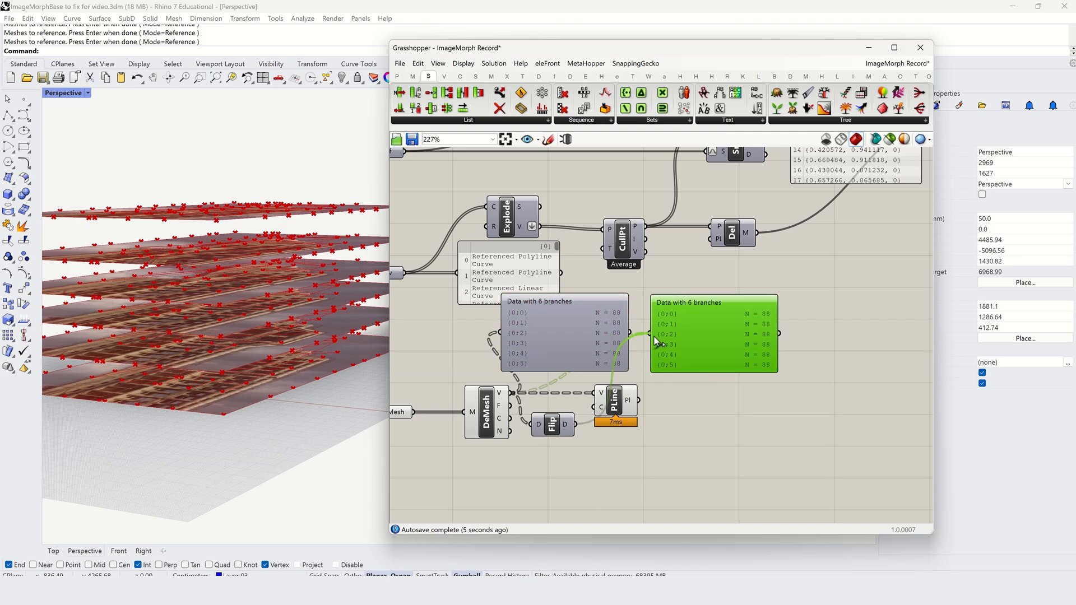
- Replace the PolyLine component's vertices input with the Flip Matrix output and inspect the polylines linking the stacked meshes
drag(575, 424, 594, 407)
click(626, 405)
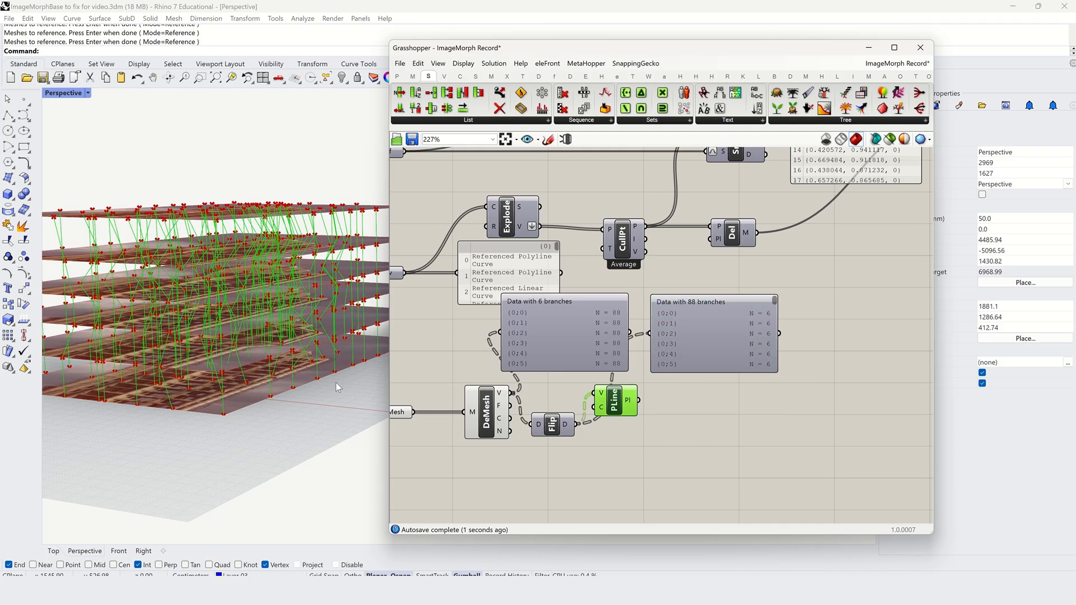
right_drag(339, 386, 286, 371)
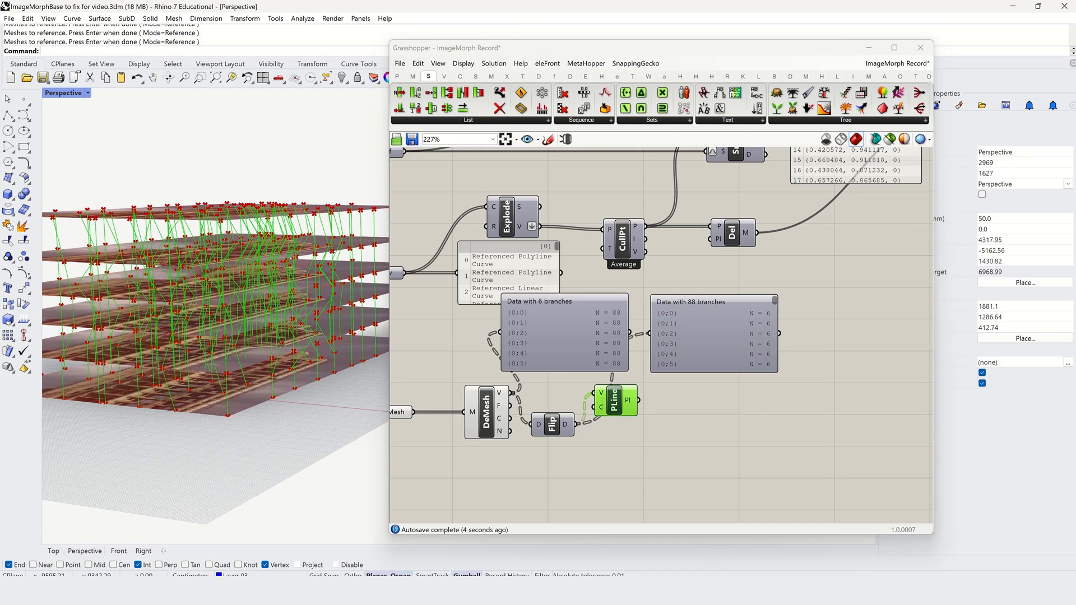
right_drag(320, 403, 274, 385)
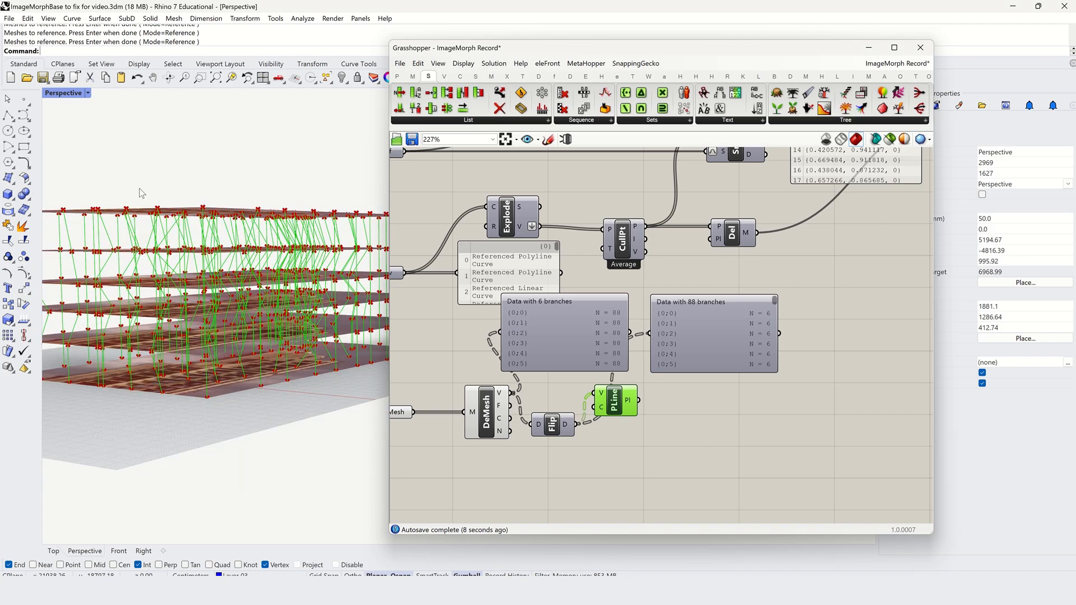
- Add an Evaluate Curve component, connecting the PolyLine output to its curve input and a new 0.250 number slider to its parameter input
click(460, 76)
click(465, 120)
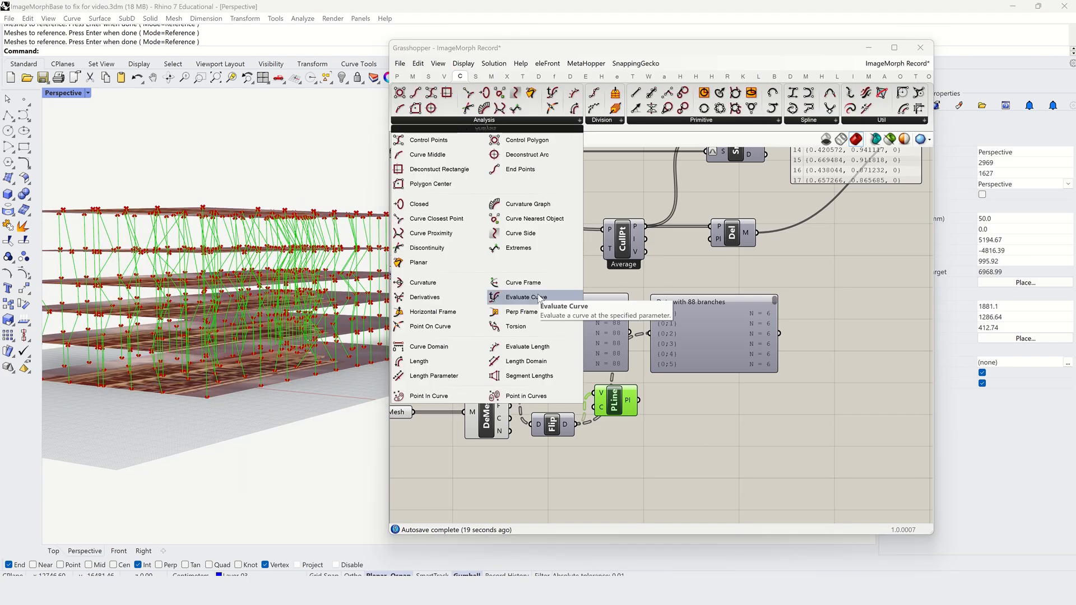
drag(540, 299, 740, 413)
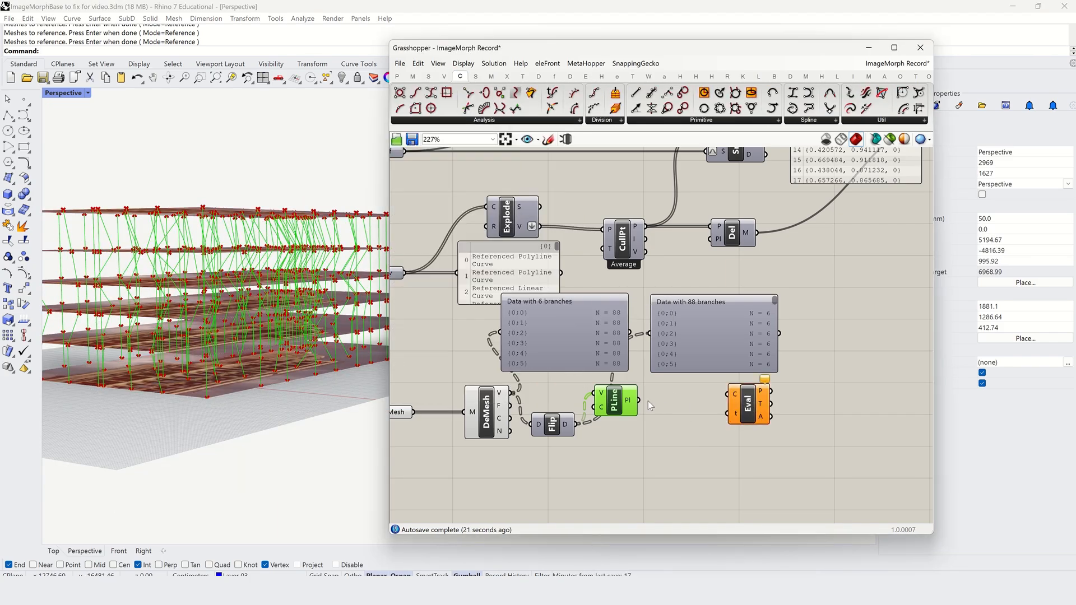
click(397, 77)
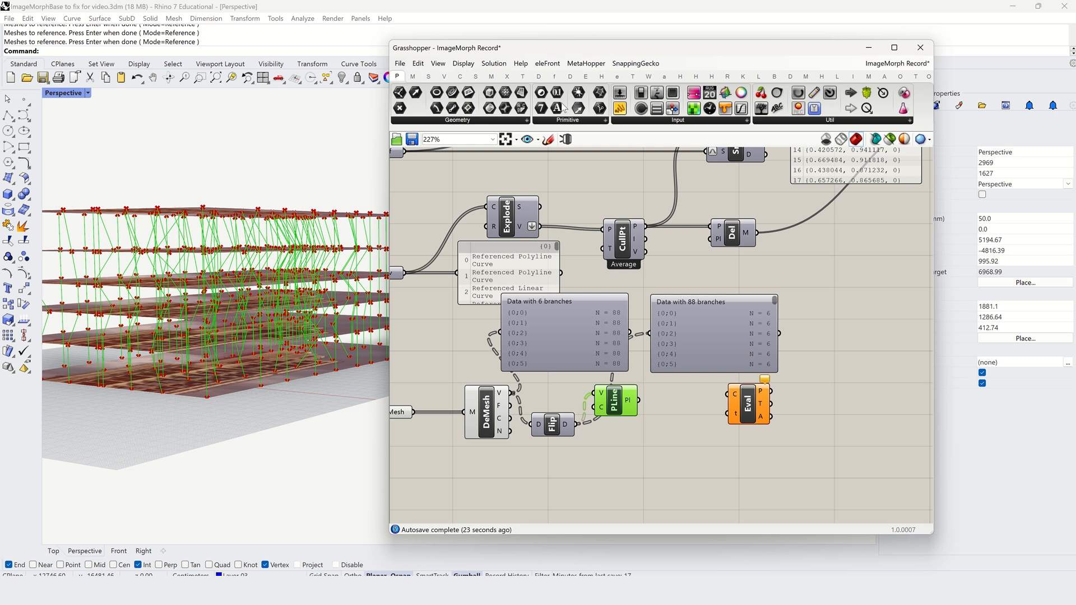
drag(657, 441, 655, 442)
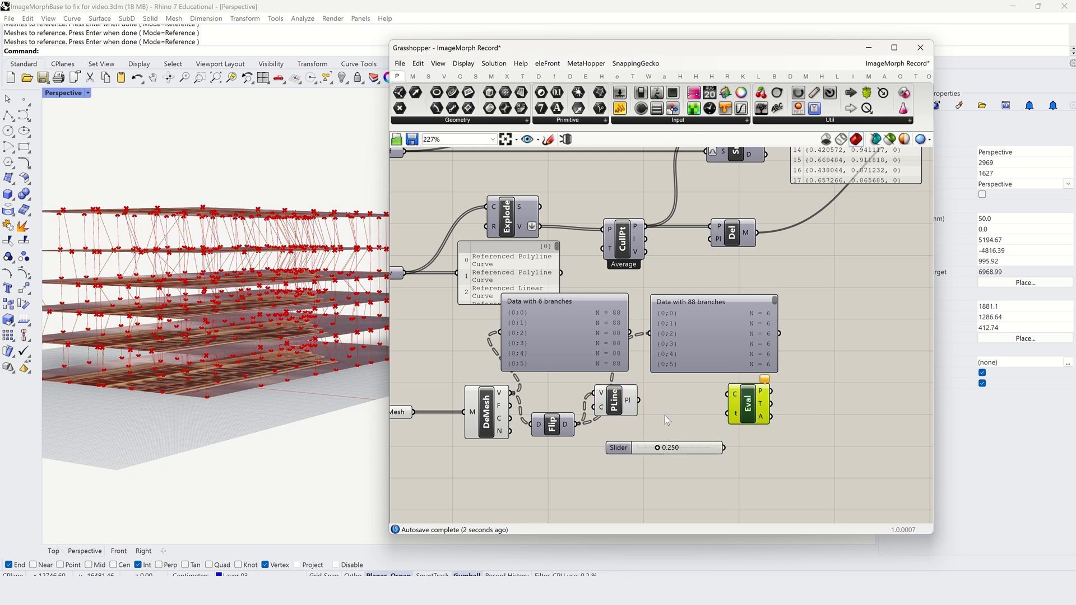
drag(713, 390, 726, 394)
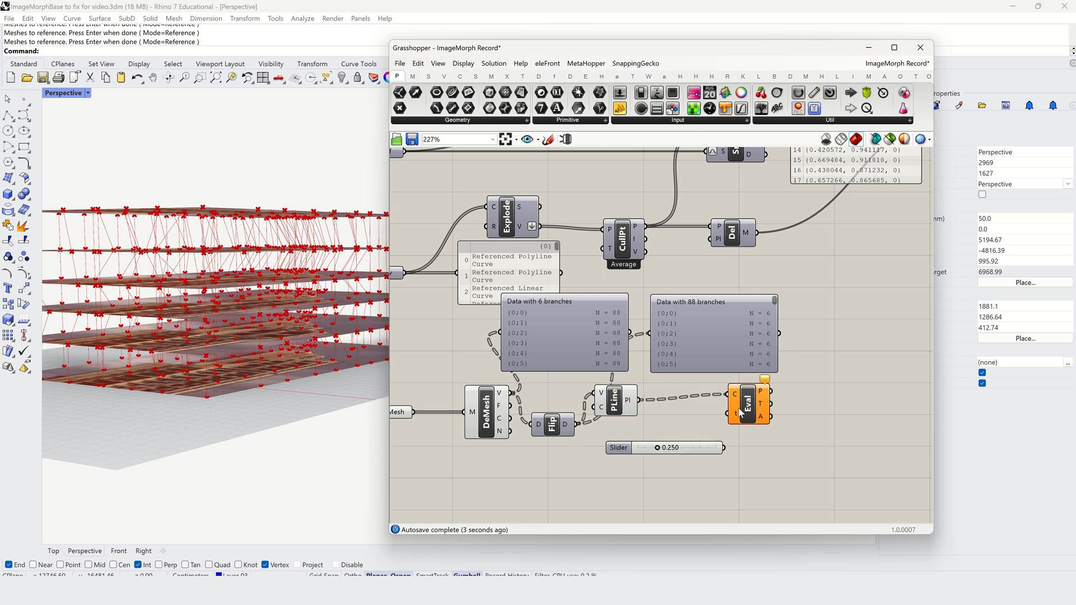
drag(724, 447, 763, 416)
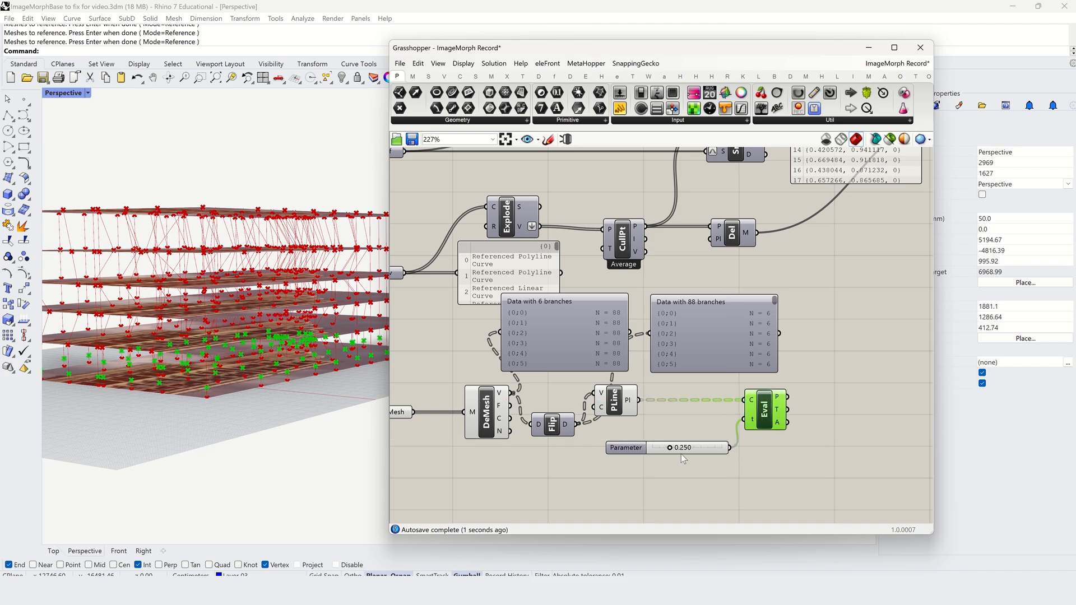
- Set the parameter slider to 1.000 and preview the evaluated points in the viewport
click(697, 429)
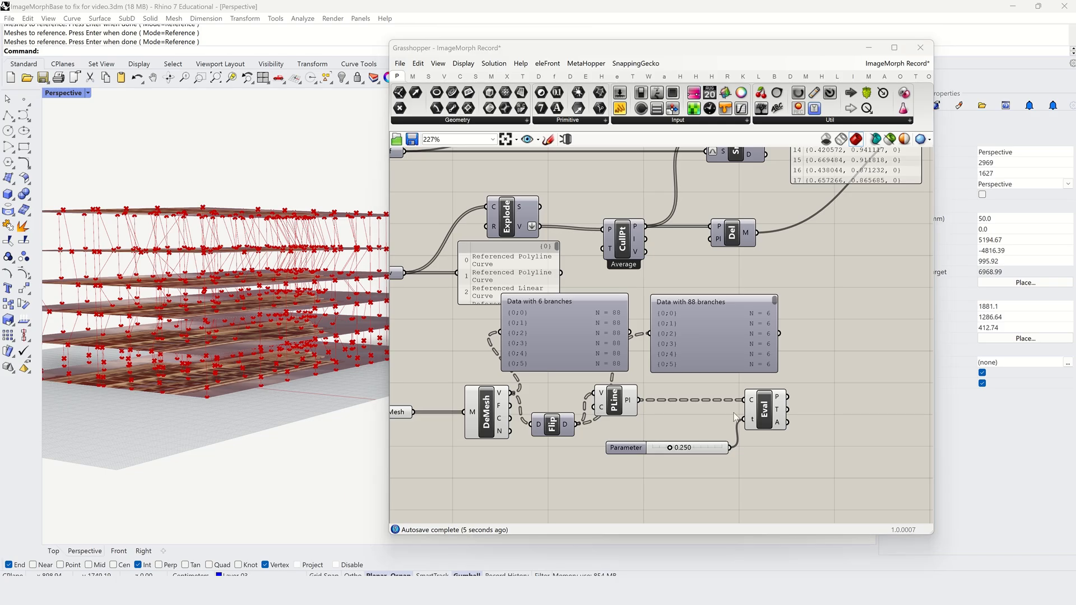
click(772, 417)
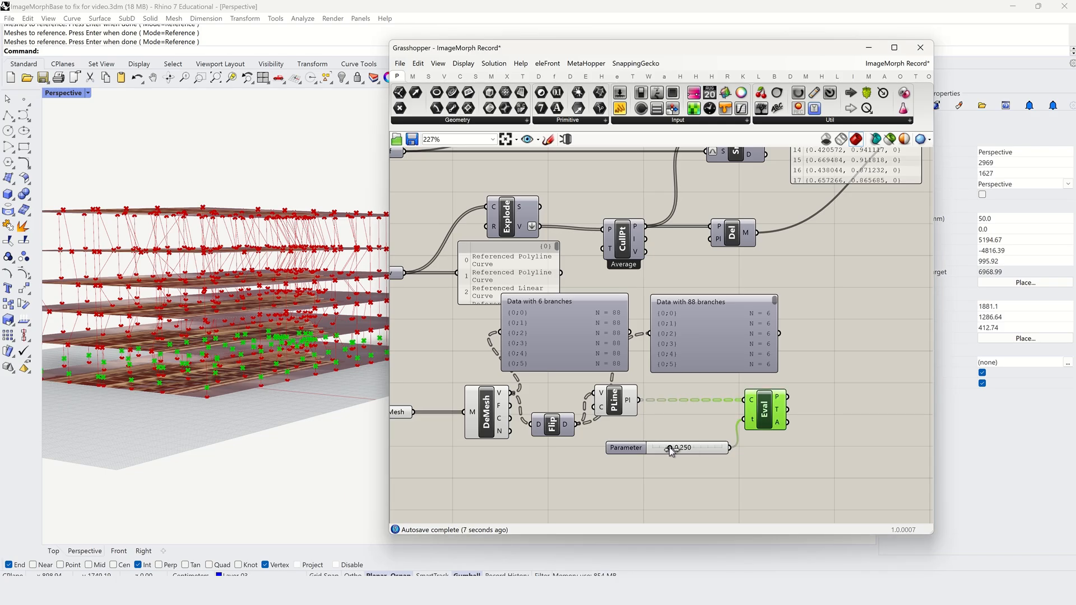
drag(666, 447, 736, 455)
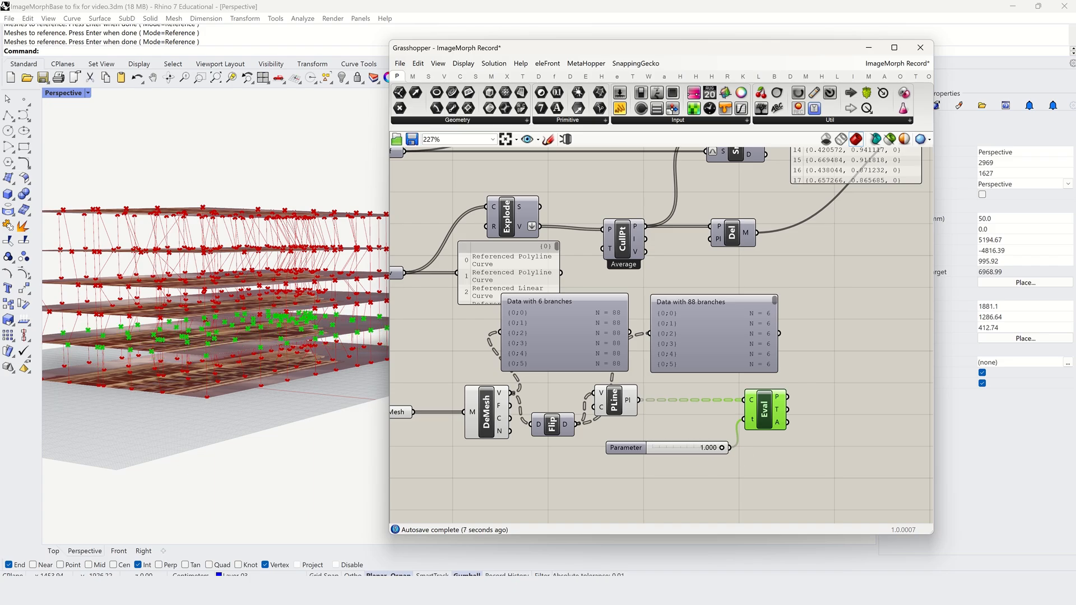
click(347, 305)
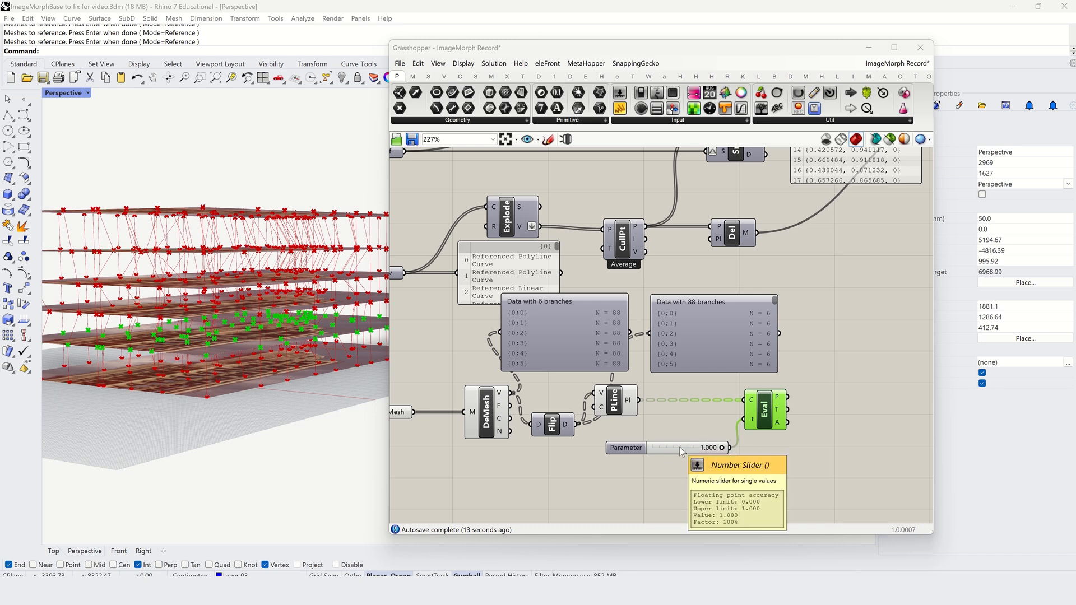
- Set the parameter slider's maximum to 5
drag(683, 449, 680, 446)
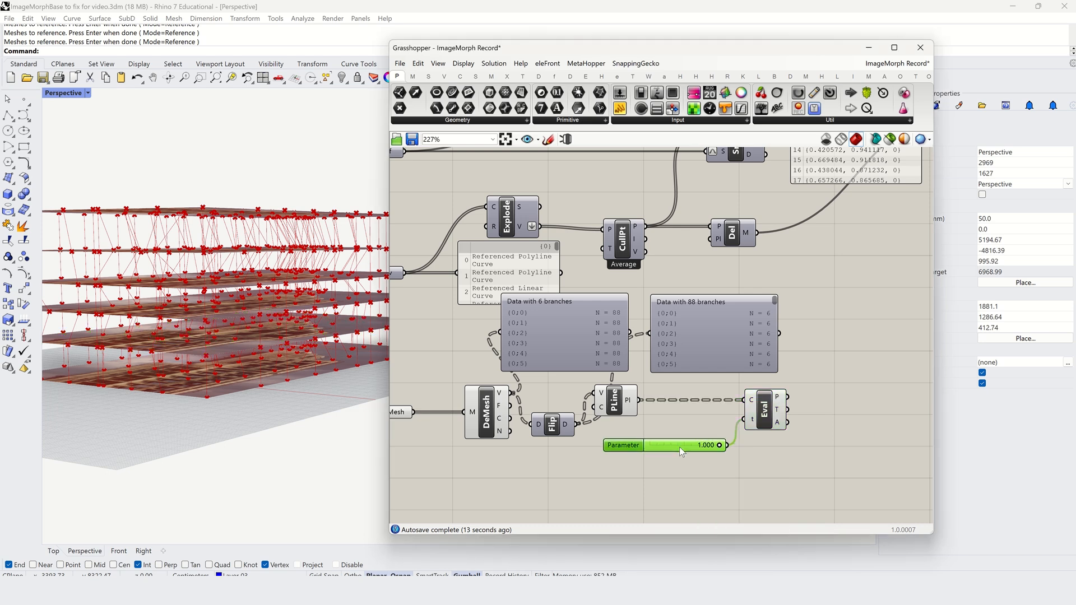
double_click(614, 446)
click(650, 472)
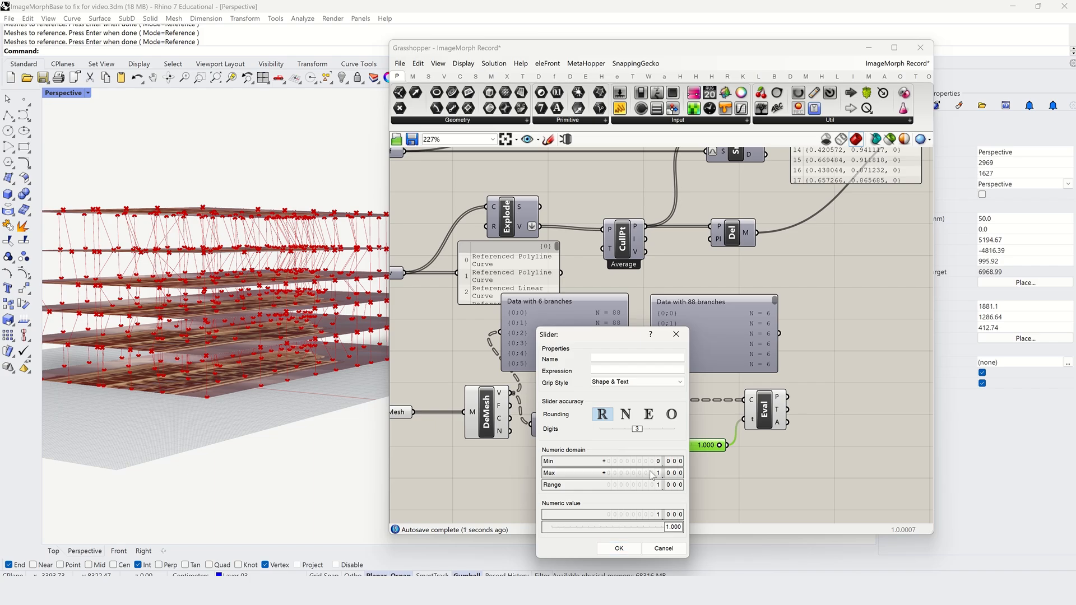
key(Return)
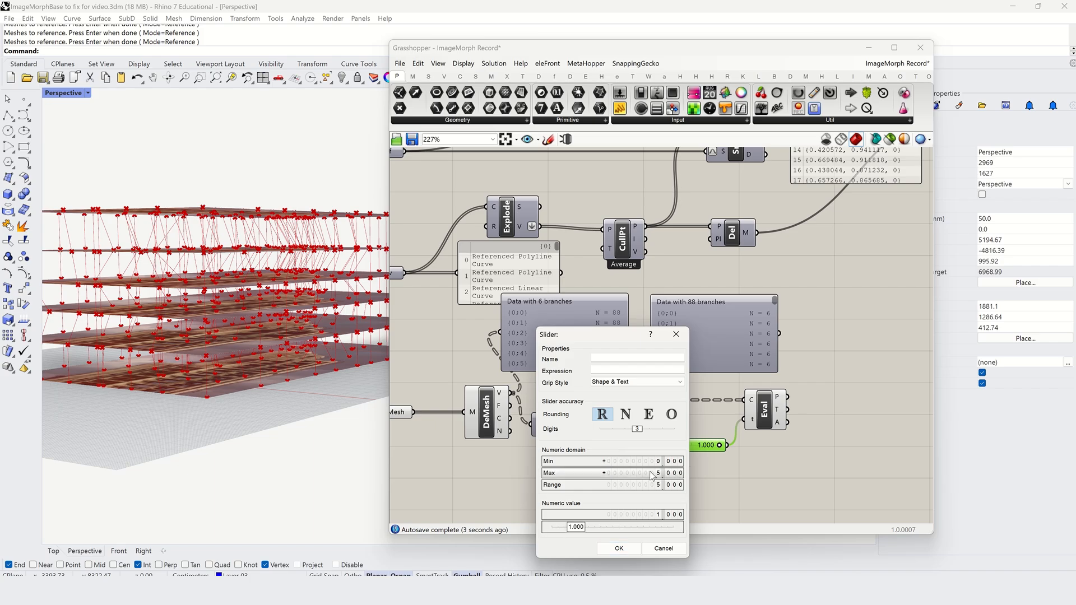
click(619, 548)
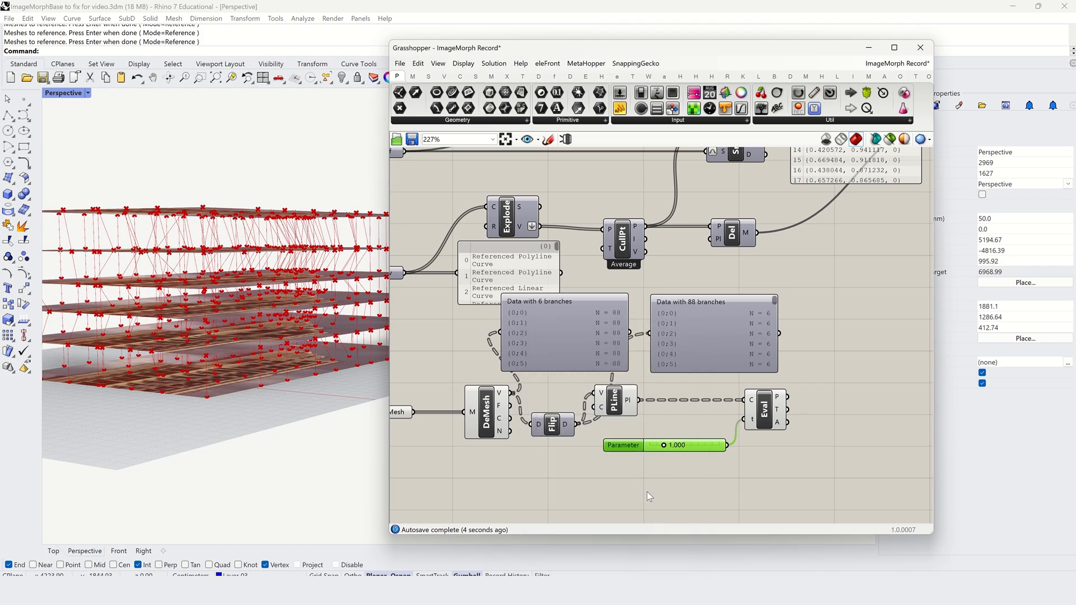
- Set the parameter slider to 5.000 while previewing the Evaluate Curve points
click(762, 411)
mouse_move(721, 447)
mouse_down()
mouse_move(642, 446)
mouse_move(725, 454)
mouse_up()
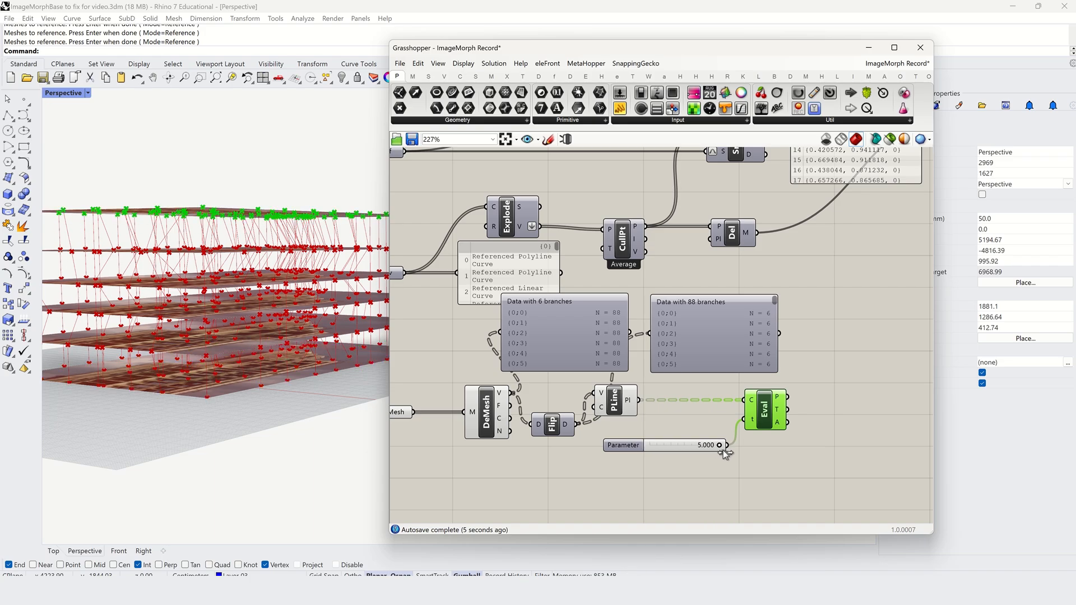
click(794, 396)
- Add a Construct Mesh component, connect the Evaluate Curve points output to its vertices input, and flatten that input
right_drag(603, 322, 599, 324)
scroll(690, 357, down, 4)
right_drag(747, 322, 664, 385)
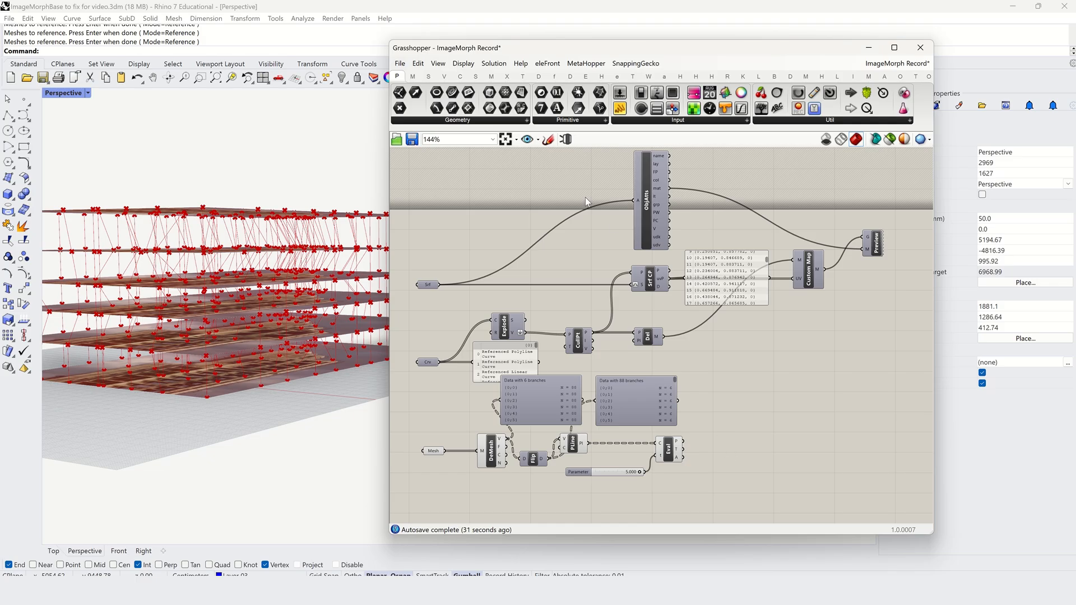
click(491, 77)
click(606, 120)
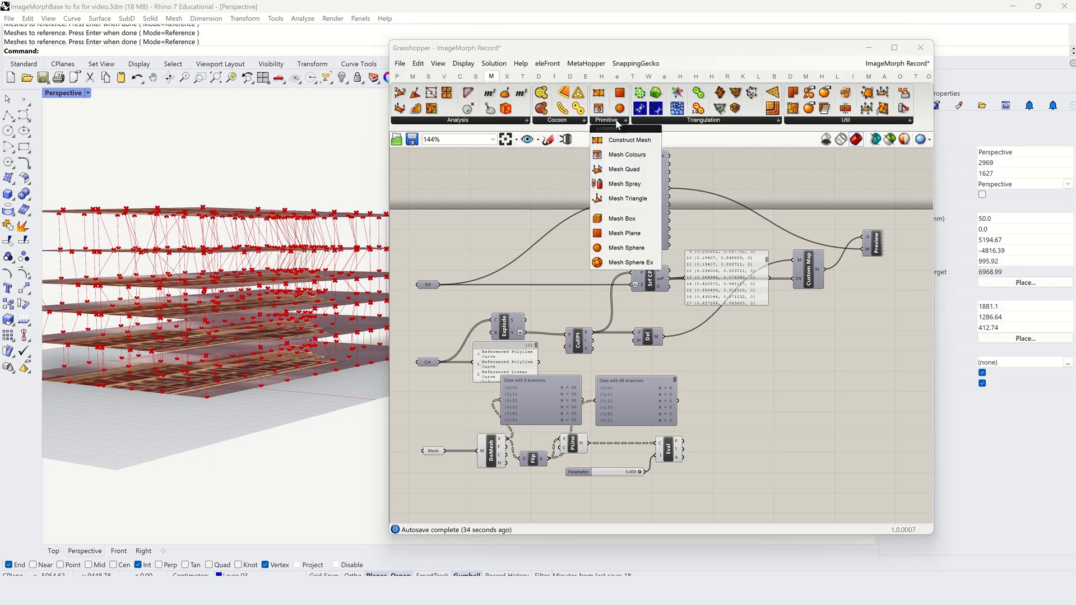
click(611, 140)
click(739, 455)
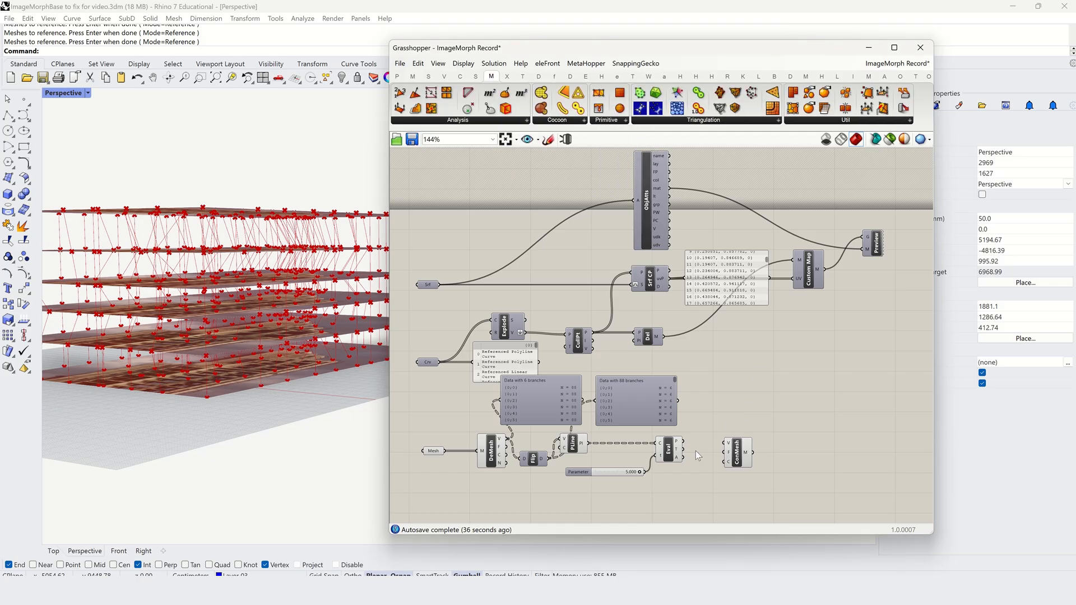
drag(682, 441, 737, 443)
right_click(732, 443)
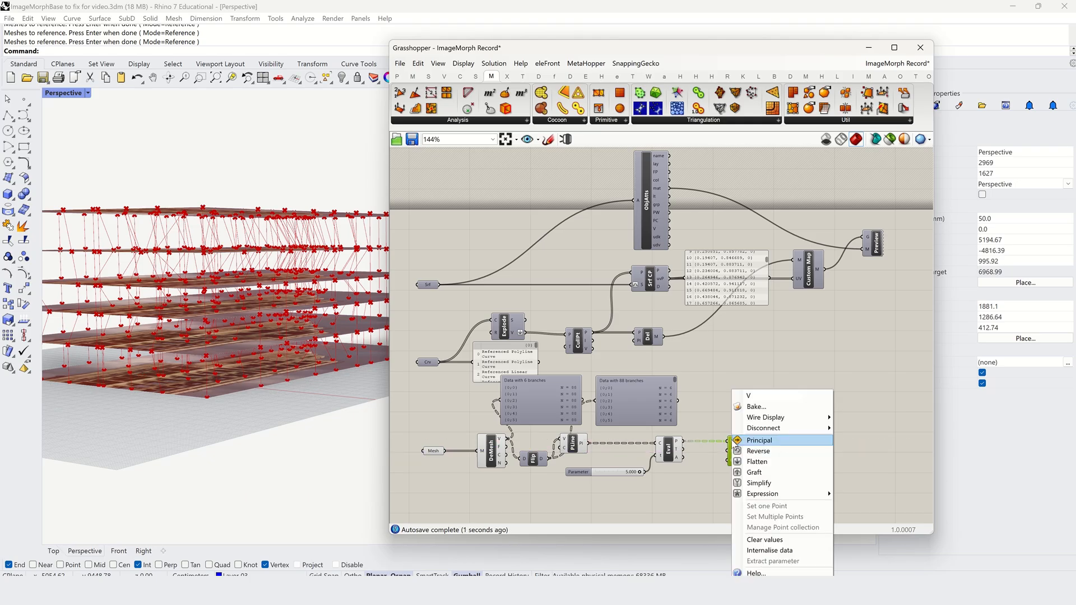
click(755, 462)
- Widen the Grasshopper window and connect the Deconstruct Mesh faces output to the Construct Mesh faces input
scroll(736, 470, up, 3)
right_drag(735, 470, 903, 442)
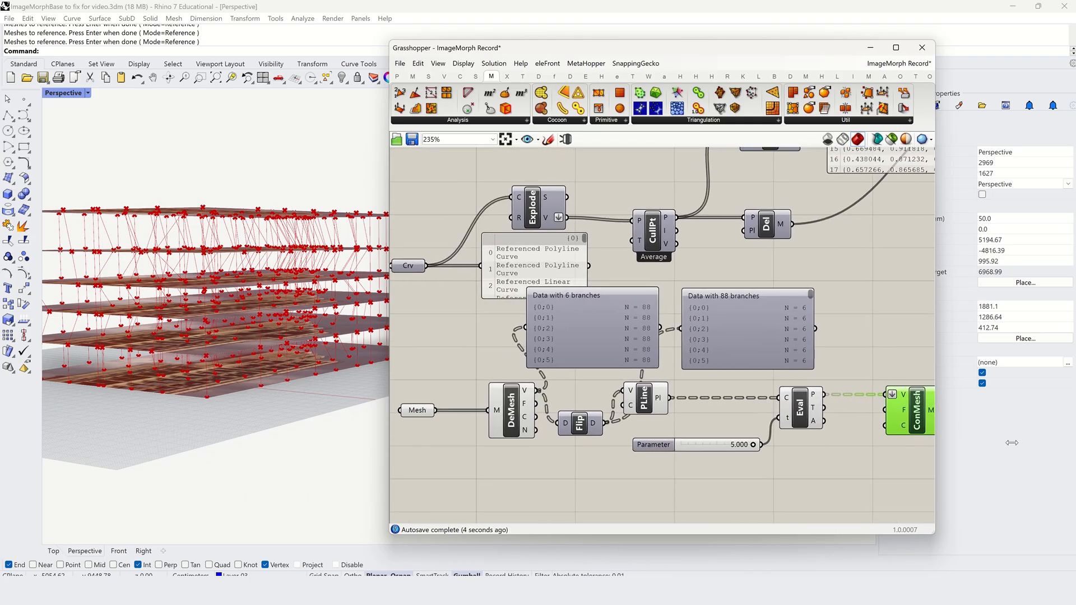
drag(934, 163, 1049, 163)
scroll(913, 417, down, 2)
right_drag(918, 363, 856, 382)
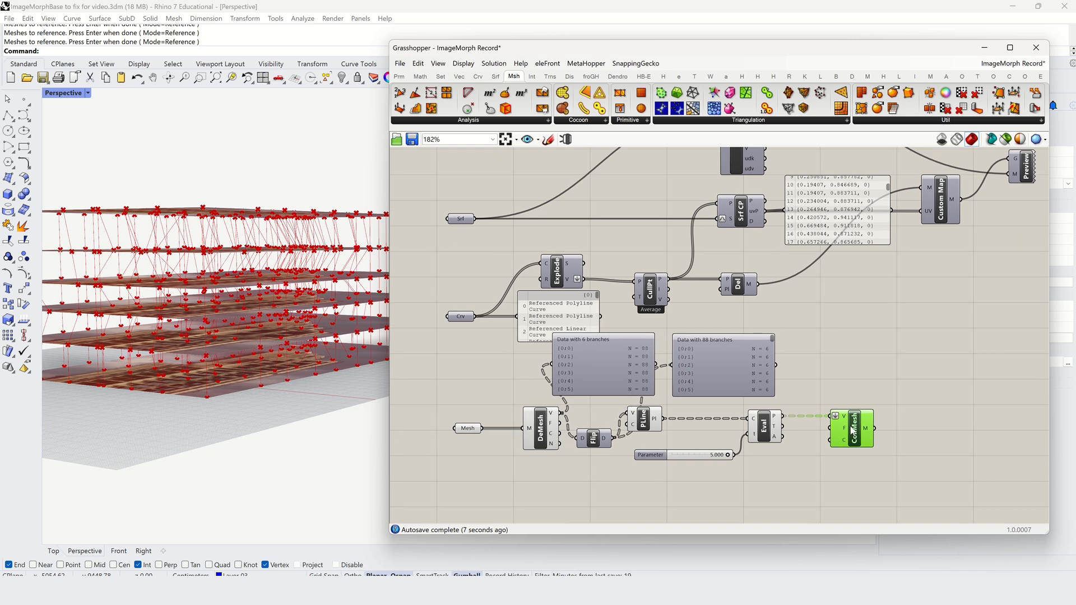
mouse_move(846, 430)
drag(560, 422, 884, 425)
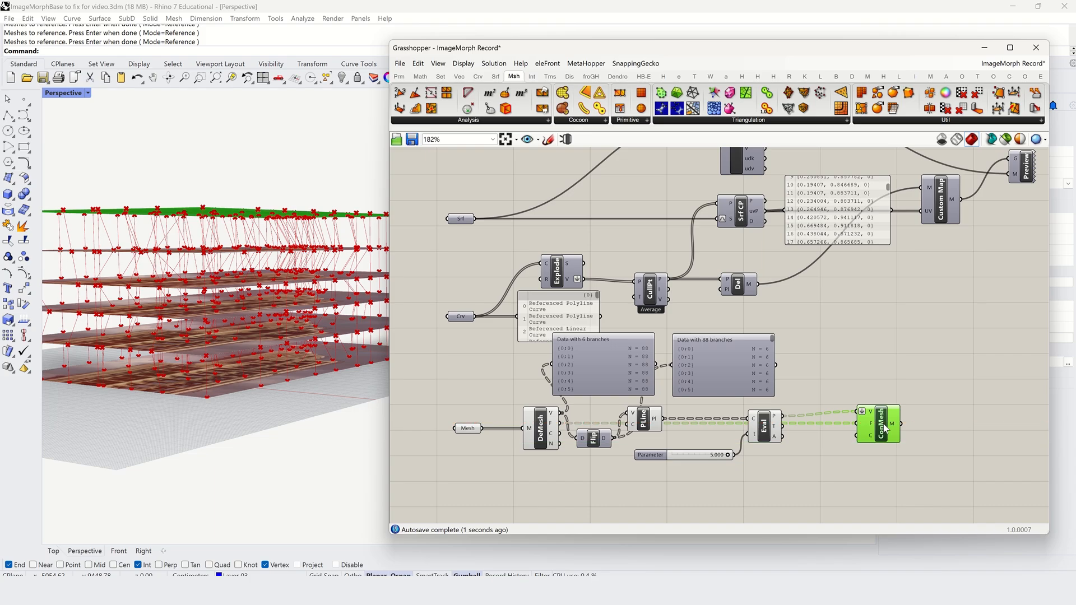
click(877, 363)
- Move the second Param Viewer above Construct Mesh and feed it the mesh output to inspect the data structure
mouse_move(893, 426)
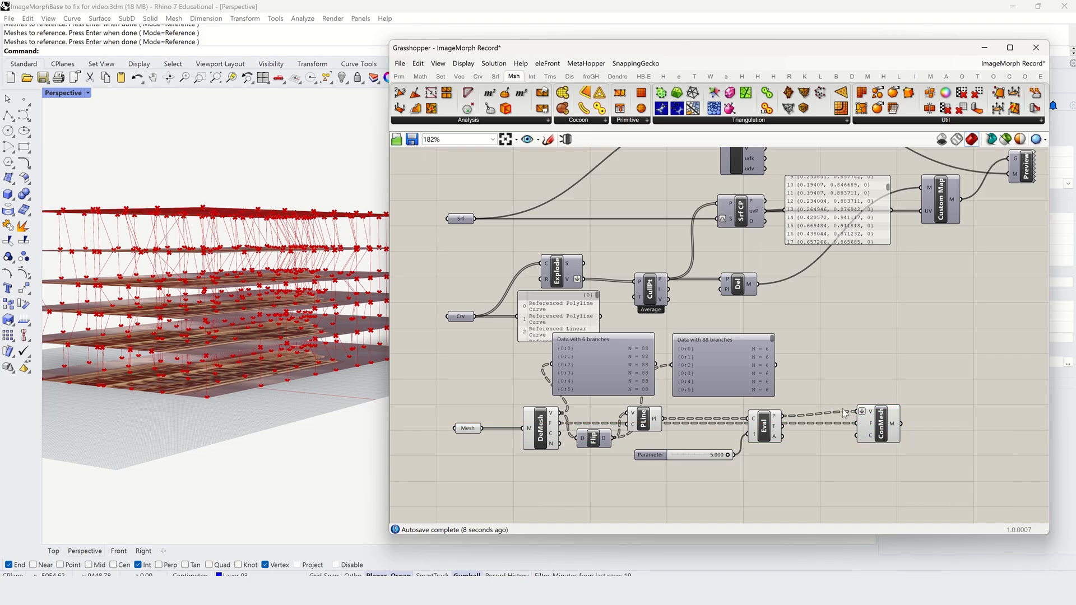
drag(711, 371, 873, 360)
click(835, 361)
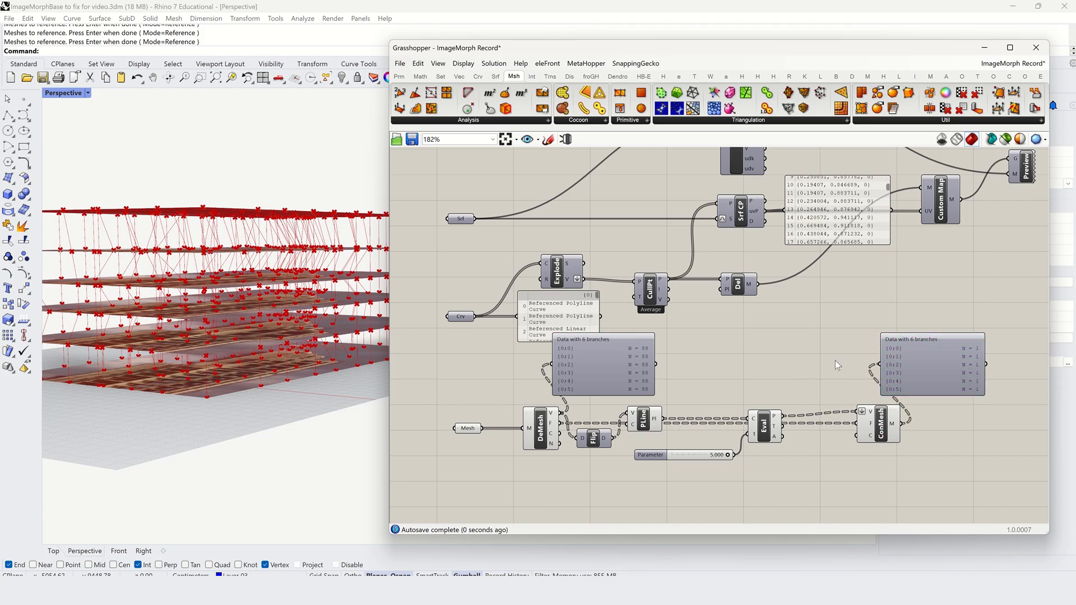
- Add a Tree Branch component below Construct Mesh and connect the Deconstruct Mesh faces output to its tree input
click(440, 76)
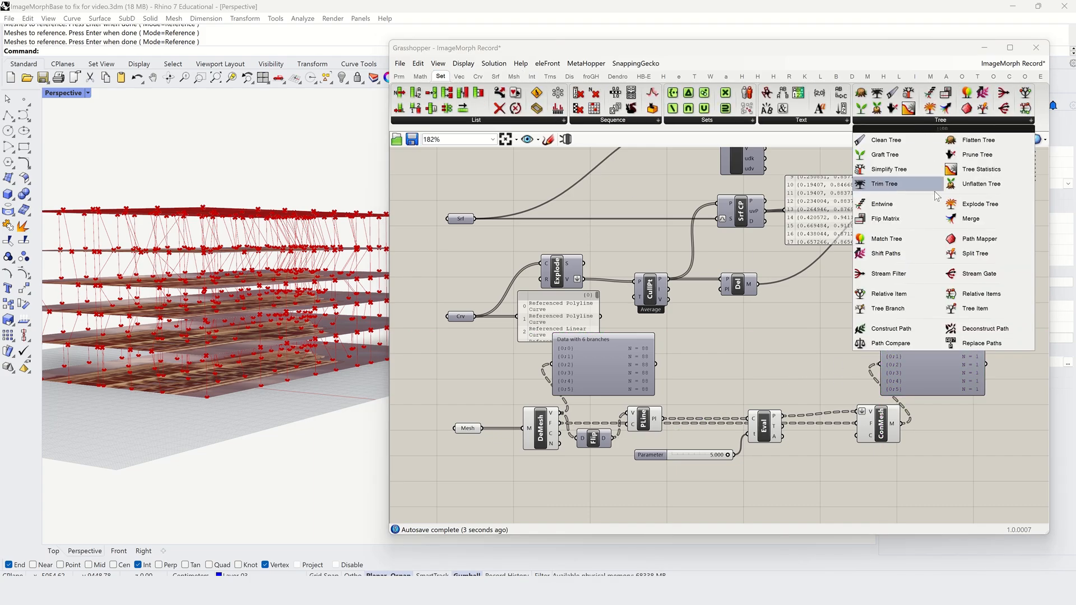
click(917, 314)
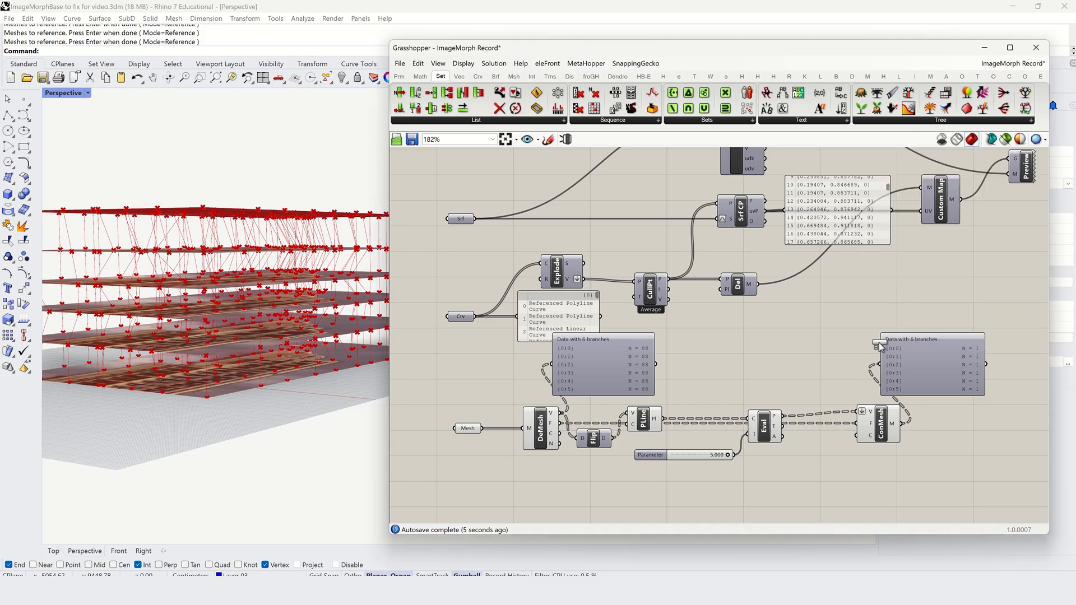
click(824, 471)
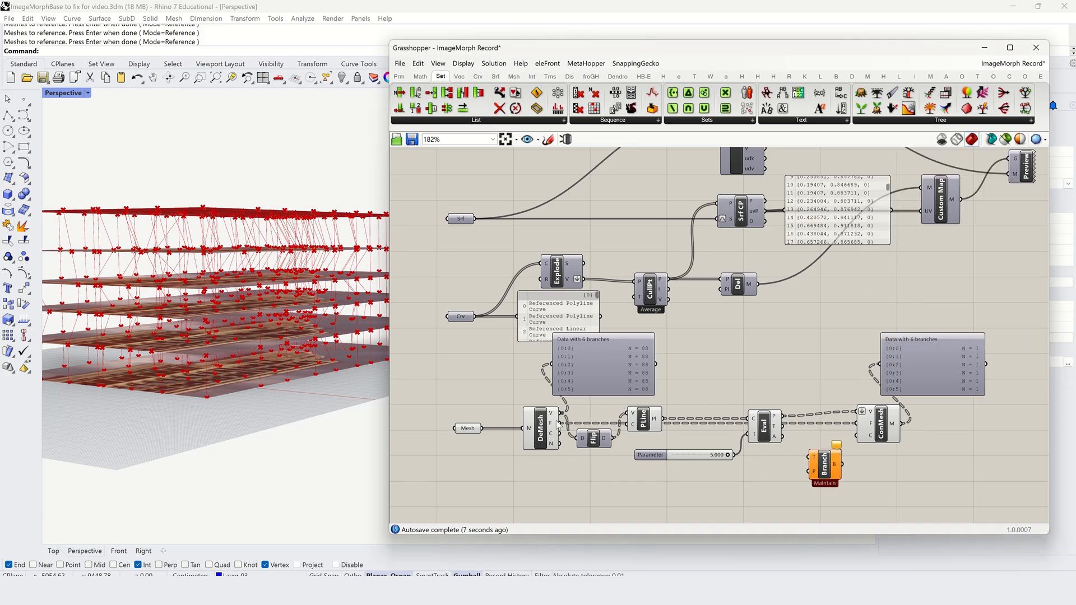
drag(559, 423, 813, 457)
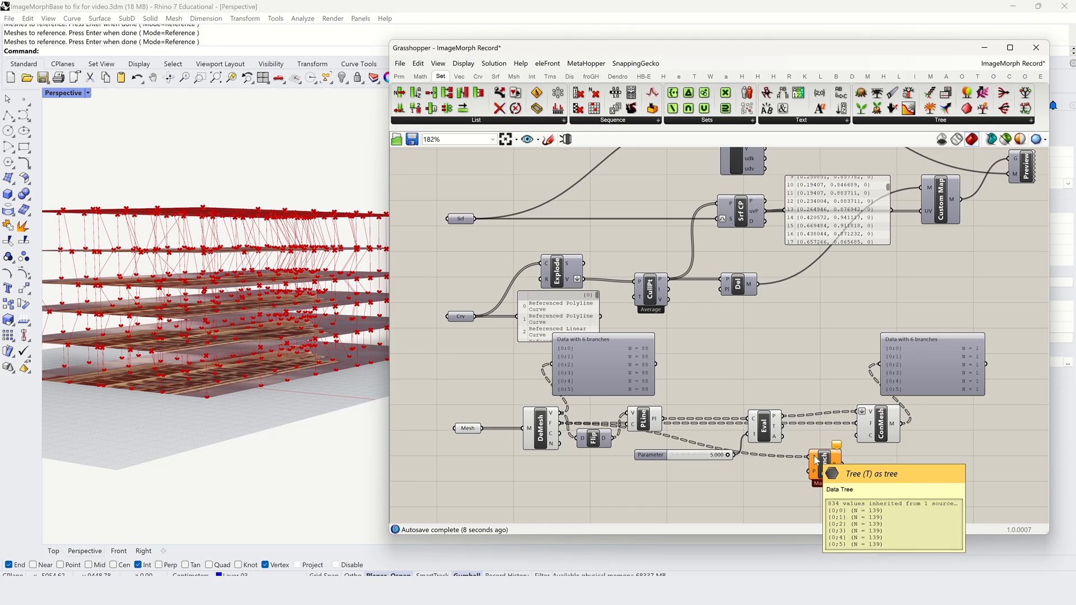
- Add a {0;0} path value beside Tree Branch and connect it to the component's path input
double_click(765, 476)
text(//)
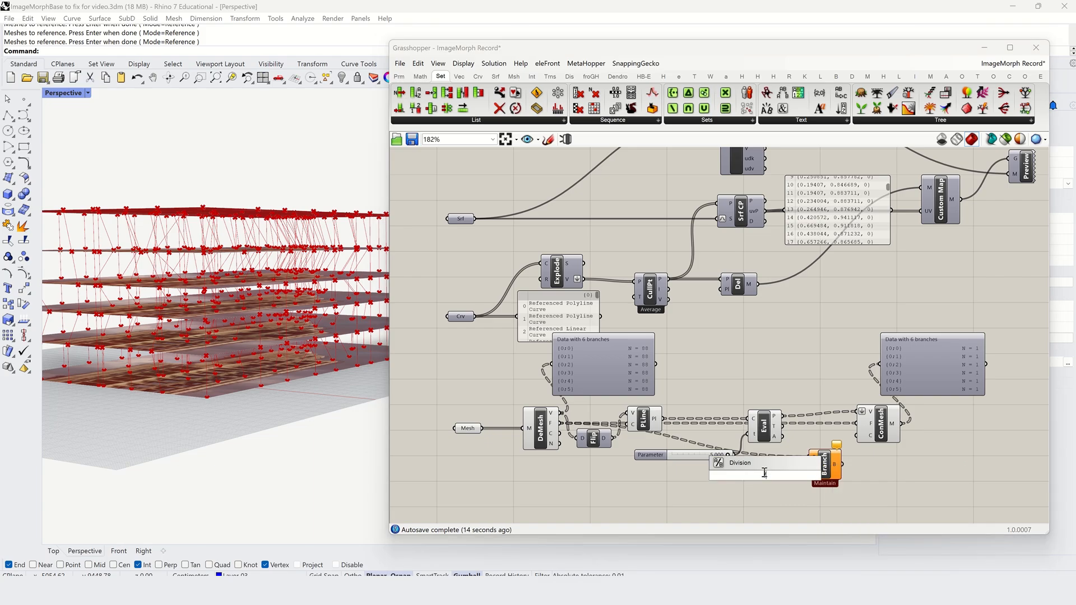
text({0;0)
key(Return)
drag(780, 475, 810, 471)
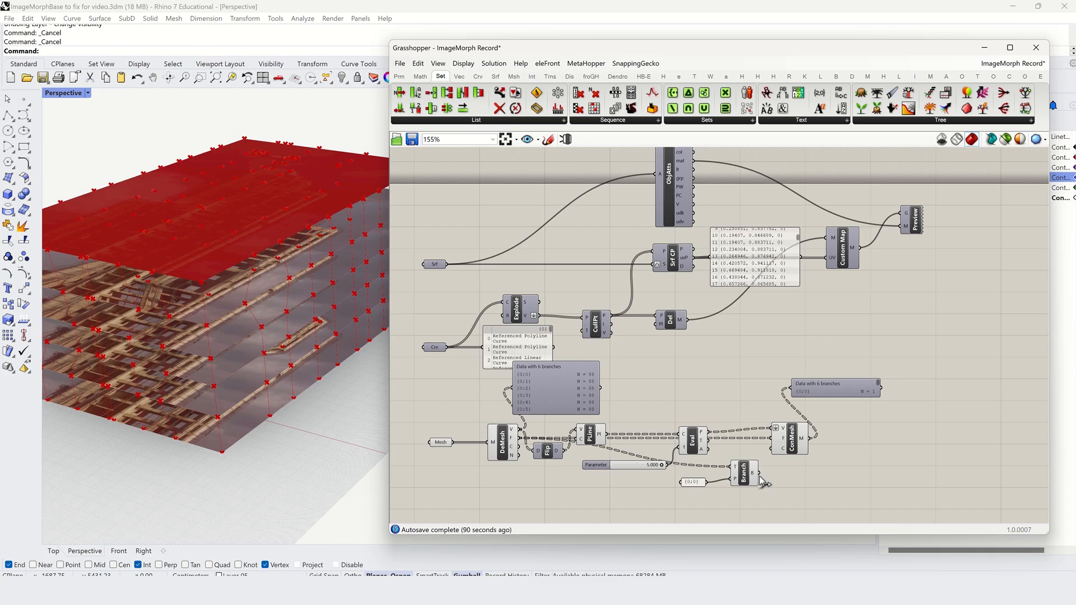
- Connect the Tree Branch output to the Construct Mesh faces input and feed the constructed mesh into the Custom Map mesh input
drag(776, 447, 829, 241)
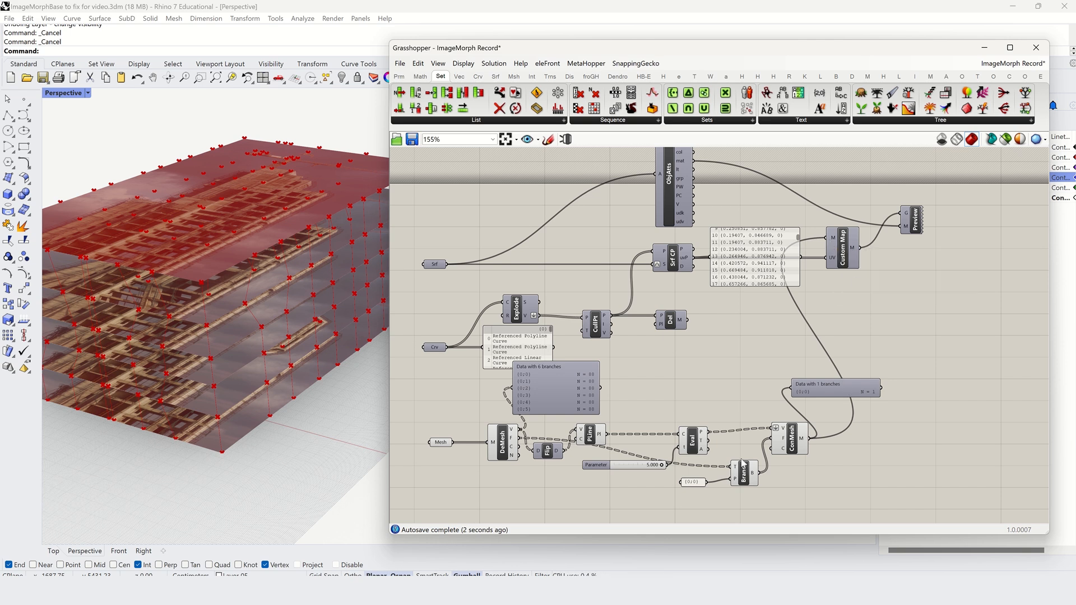
drag(665, 467, 652, 470)
- Collapse Grasshopper, select the two clipping planes in the Perspective view and turn off their clipping in the Top view
double_click(750, 48)
click(449, 173)
shift+click(449, 207)
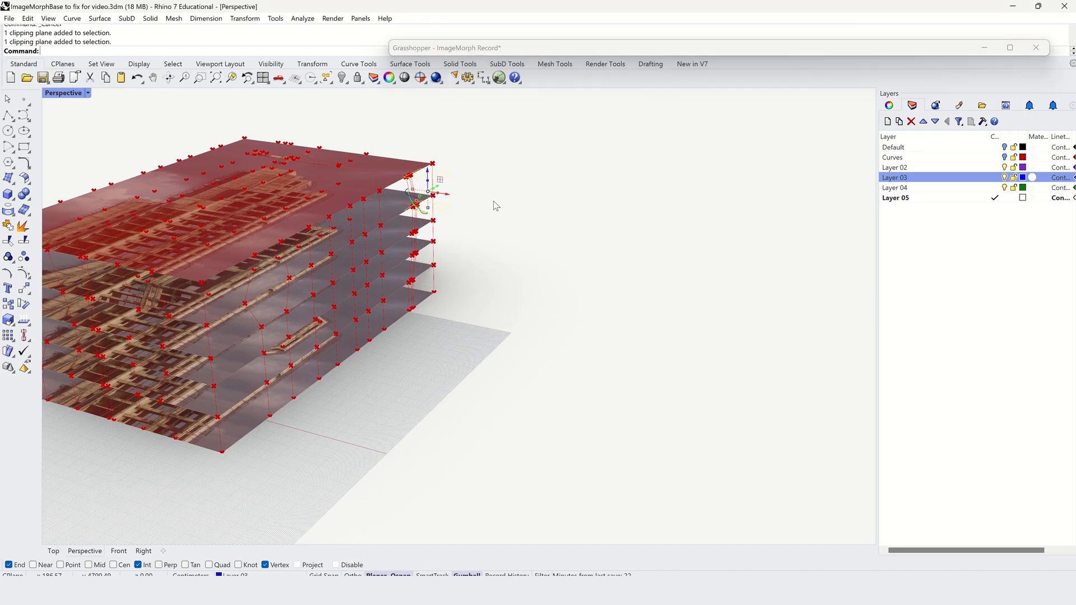
click(889, 105)
click(894, 210)
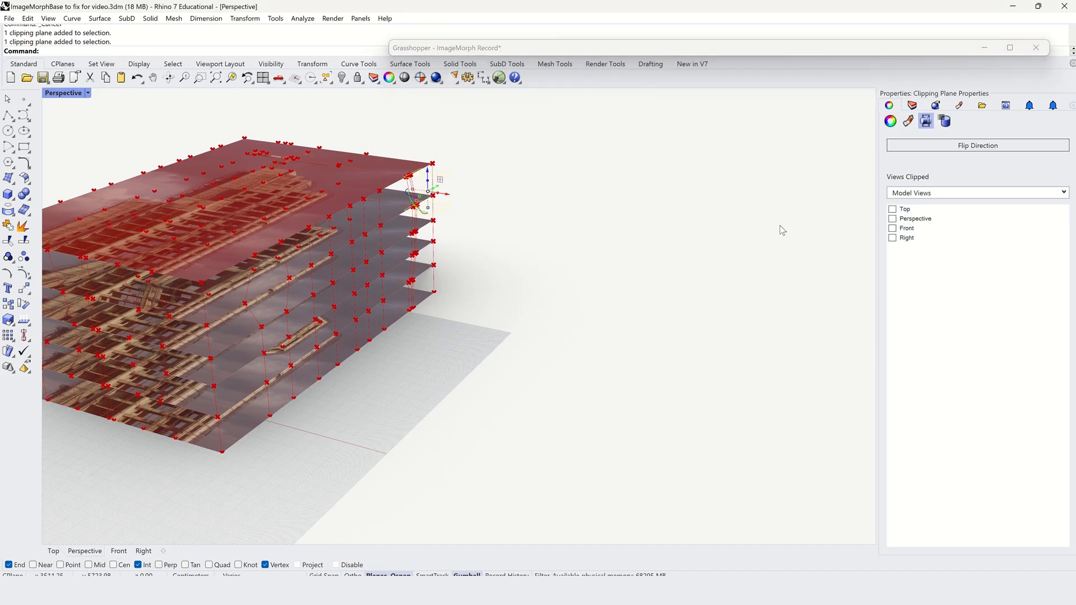
click(752, 228)
- Hide Layer 03 and Layer 04, then expand Grasshopper and turn off the preview of the components from Deconstruct Mesh to Construct Mesh
click(912, 105)
click(1005, 177)
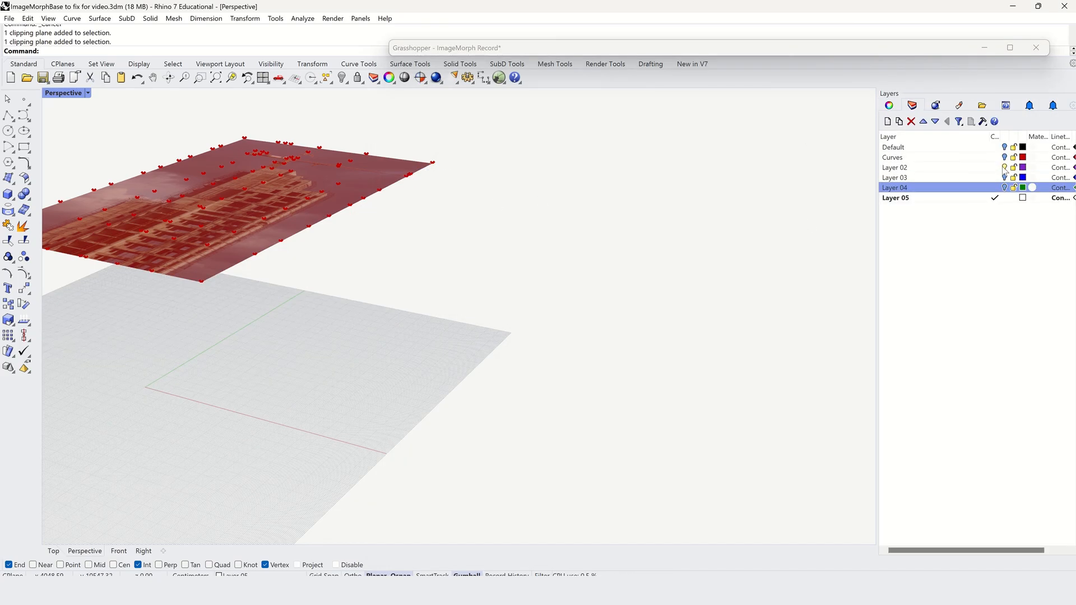
double_click(737, 49)
drag(800, 342, 425, 495)
middle_click(447, 487)
click(484, 450)
click(611, 487)
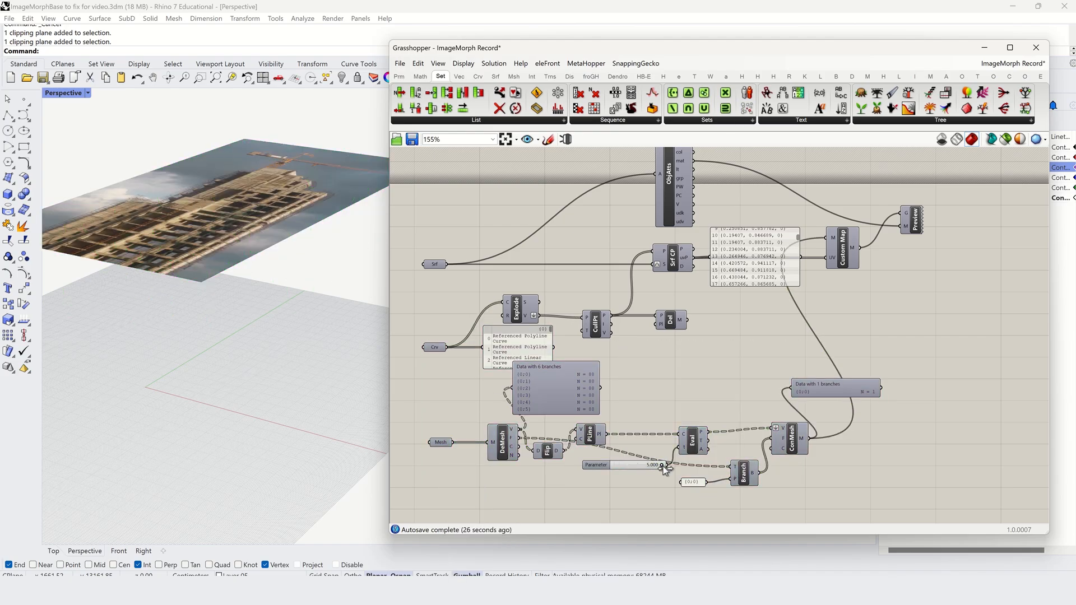
- Set the Parameter slider to 0, switch to the Top view and sweep the slider to 5 to check the image morph
drag(662, 465, 593, 470)
click(53, 552)
scroll(208, 418, up, 5)
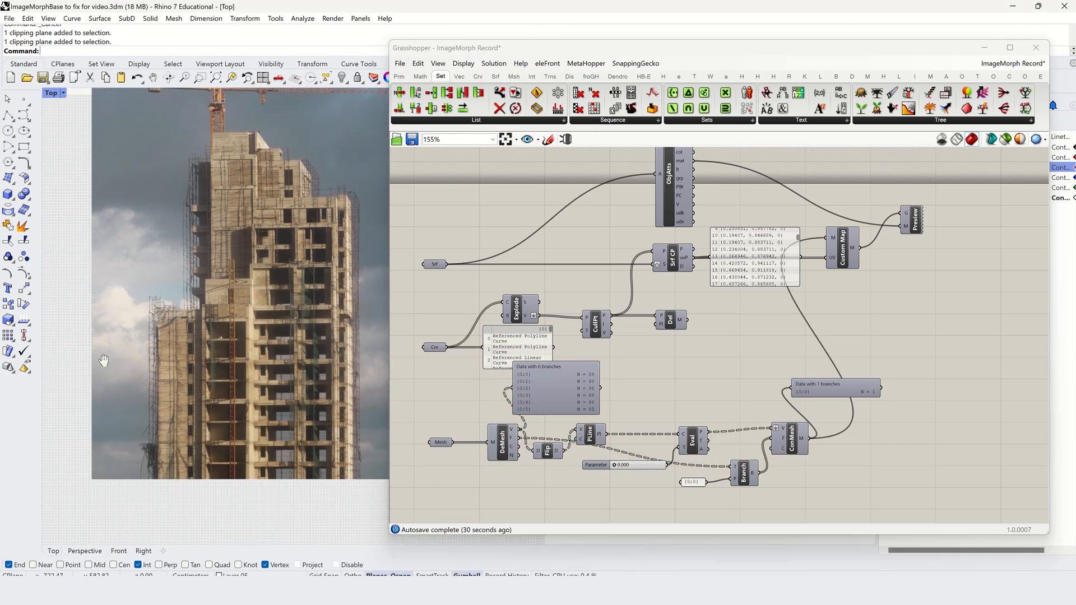
drag(616, 465, 680, 472)
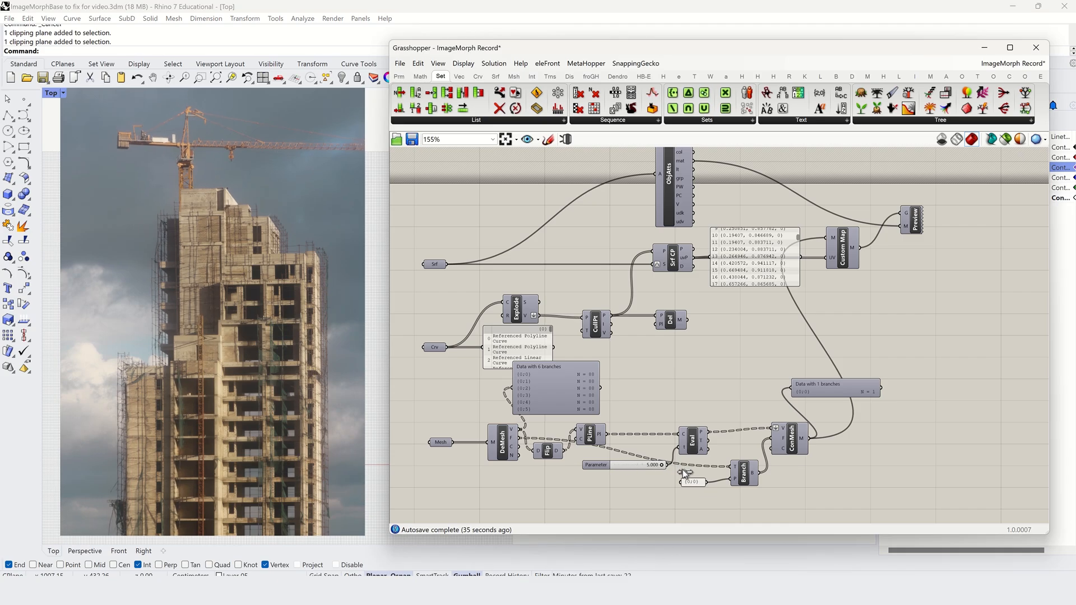